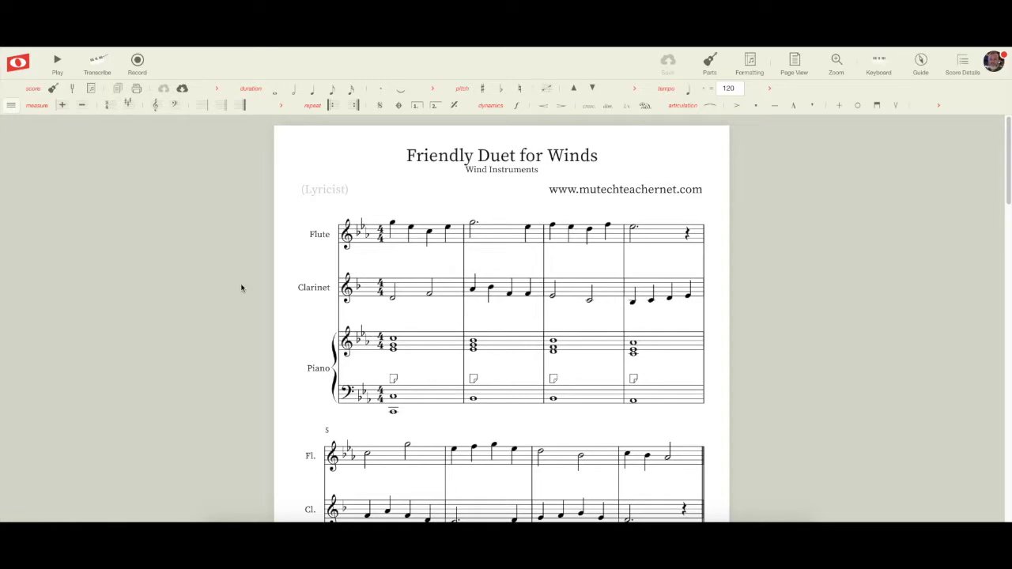
- Look through both pages of the Friendly Duet for Winds score, down to the final measures and back
{"action": "scroll", "coordinate": [492, 294], "scroll_direction": "down", "scroll_amount": 1}
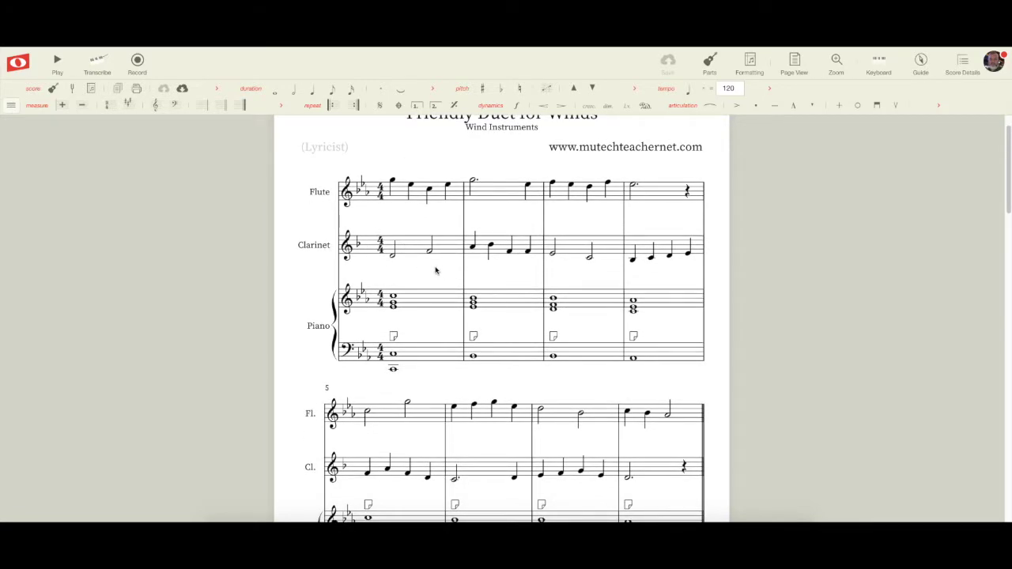
{"action": "scroll", "coordinate": [418, 276], "scroll_direction": "down", "scroll_amount": 3}
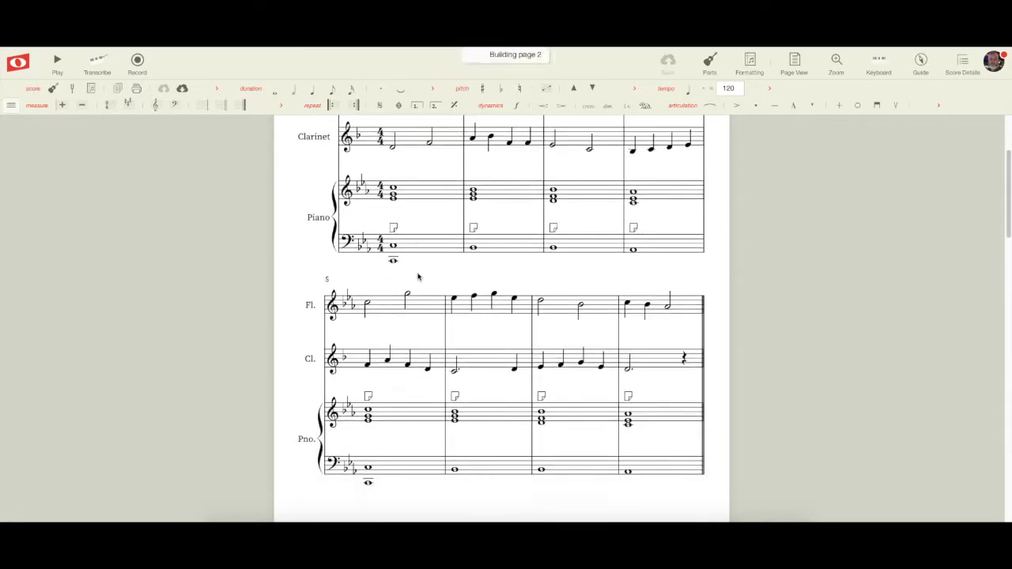
{"action": "scroll", "coordinate": [418, 276], "scroll_direction": "down", "scroll_amount": 4}
{"action": "scroll", "coordinate": [418, 276], "scroll_direction": "down", "scroll_amount": 12}
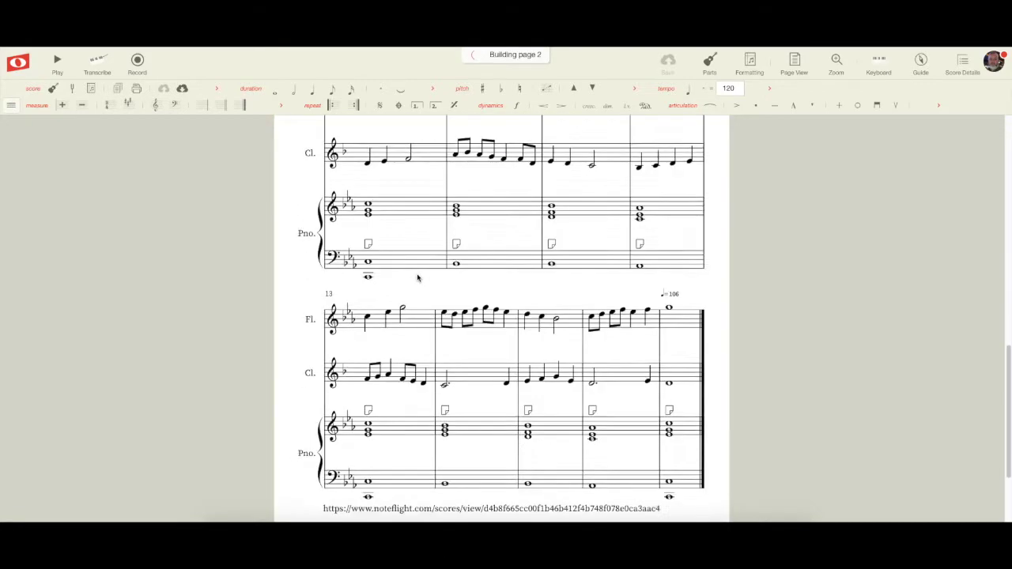
{"action": "scroll", "coordinate": [418, 276], "scroll_direction": "up", "scroll_amount": 7}
{"action": "scroll", "coordinate": [419, 280], "scroll_direction": "up", "scroll_amount": 14}
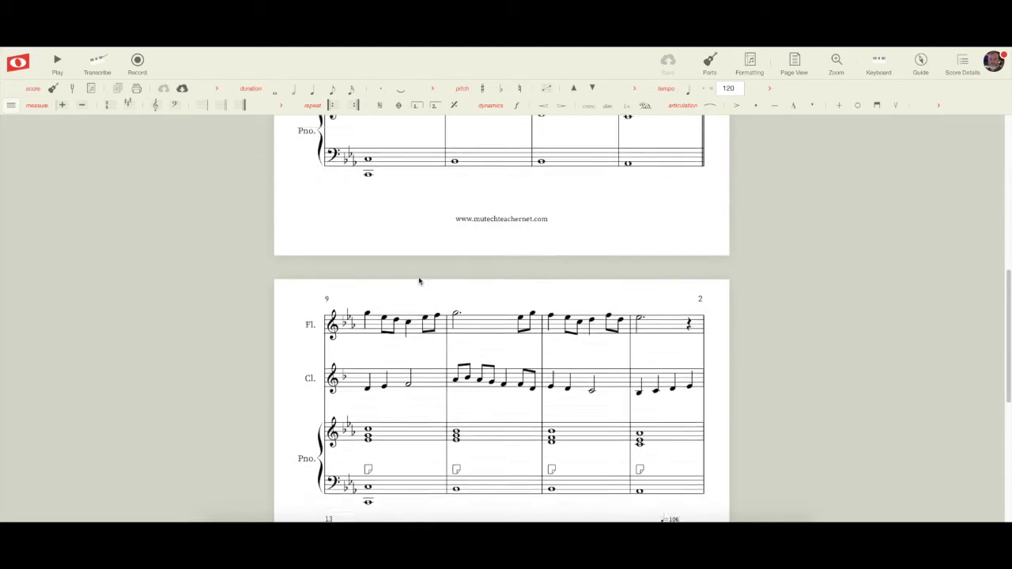
{"action": "scroll", "coordinate": [420, 281], "scroll_direction": "up", "scroll_amount": 2}
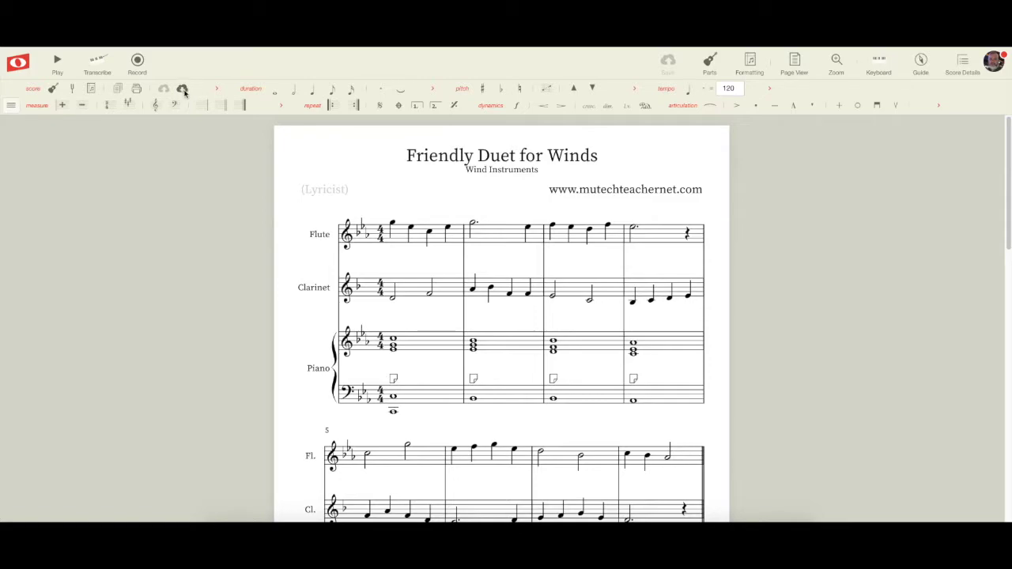
- Export the Friendly Duet for Winds score with the Open in Soundtrap format
{"action": "left_click", "coordinate": [10, 109]}
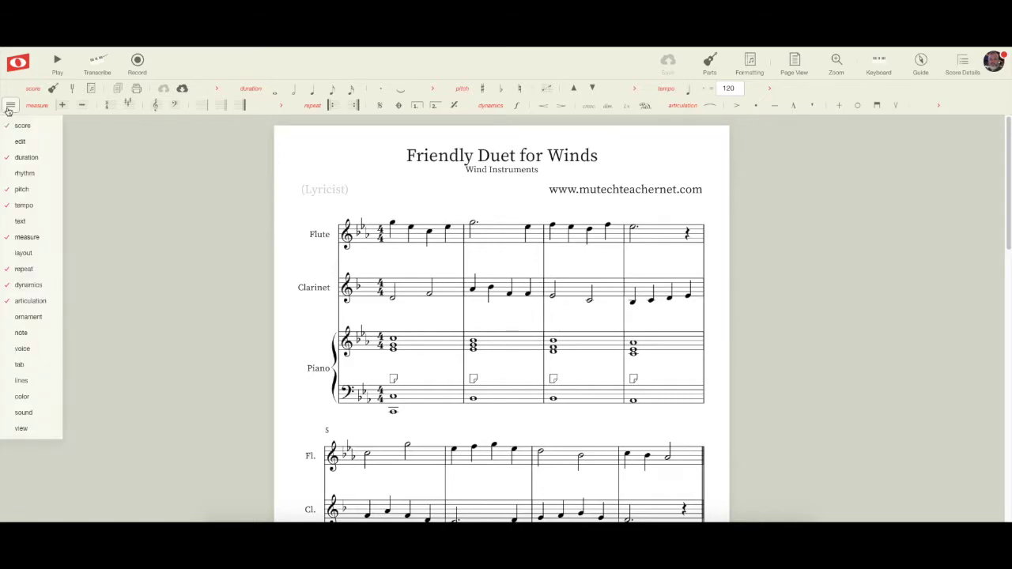
{"action": "mouse_move", "coordinate": [33, 139]}
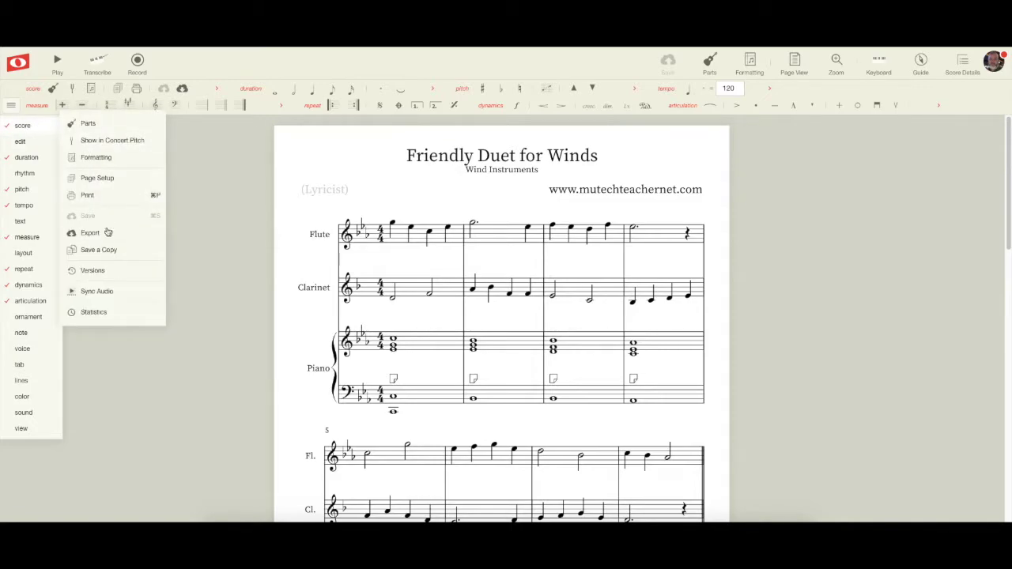
{"action": "left_click", "coordinate": [182, 88]}
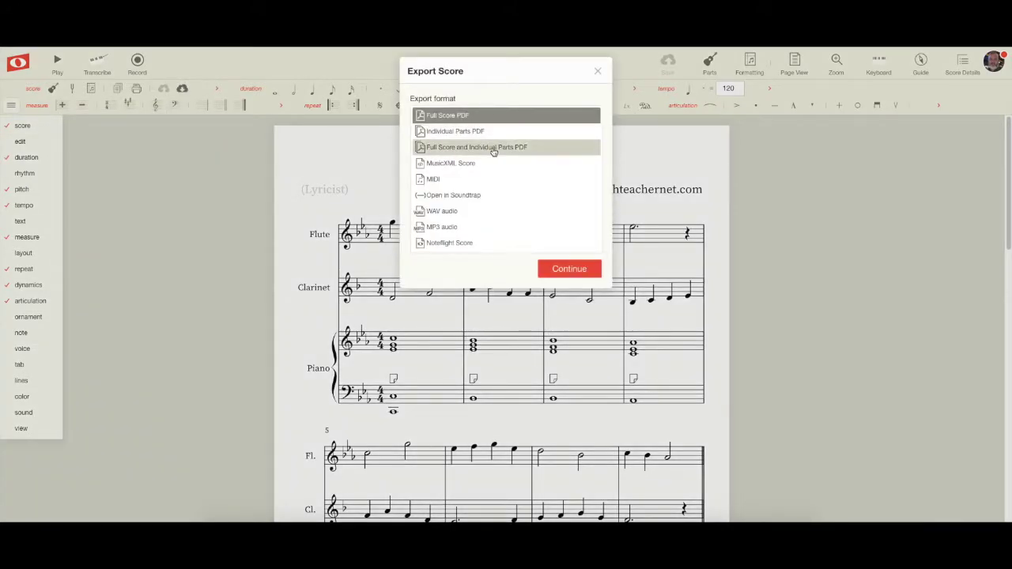
{"action": "left_click", "coordinate": [459, 198]}
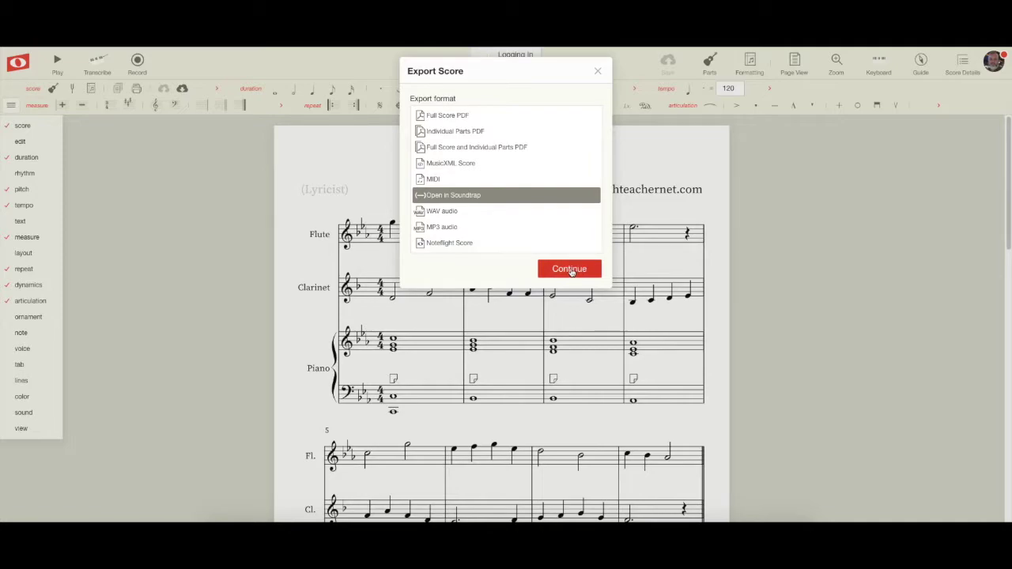
{"action": "left_click", "coordinate": [572, 271]}
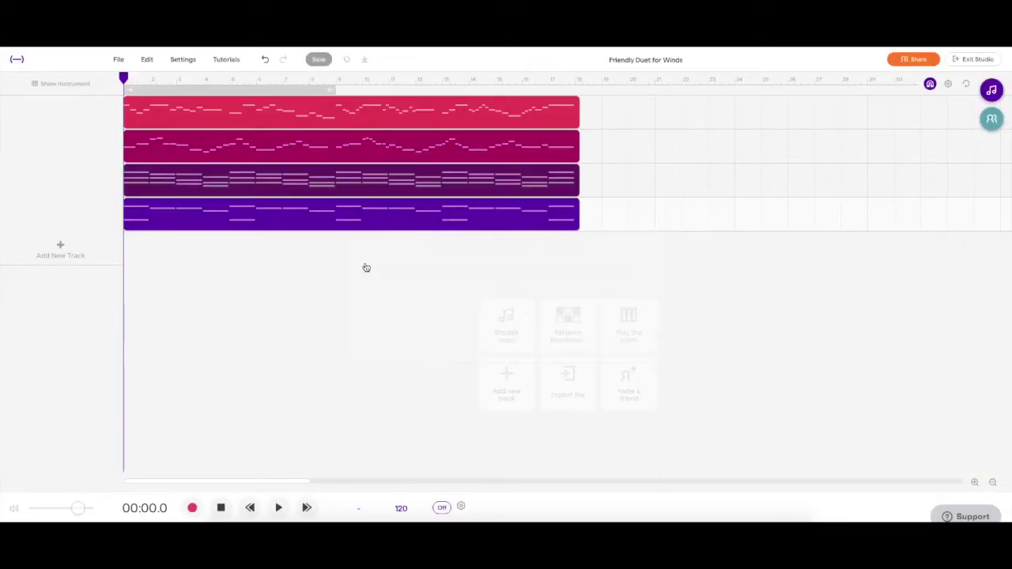
- Delete the Clean Black and Grand Piano tracks, keeping only the Flute and Clarinet tracks
{"action": "left_click", "coordinate": [229, 215]}
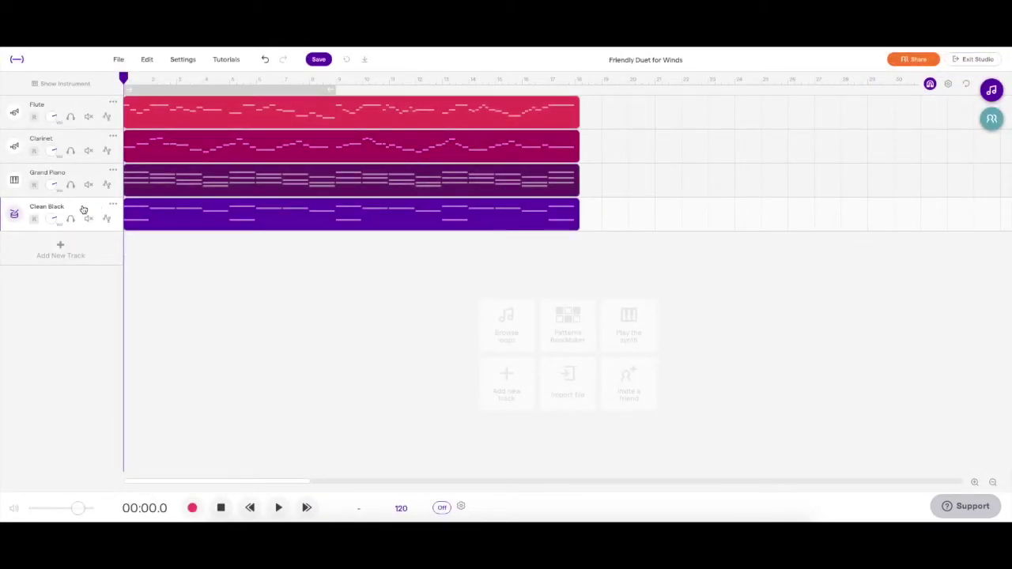
{"action": "key", "text": "Delete"}
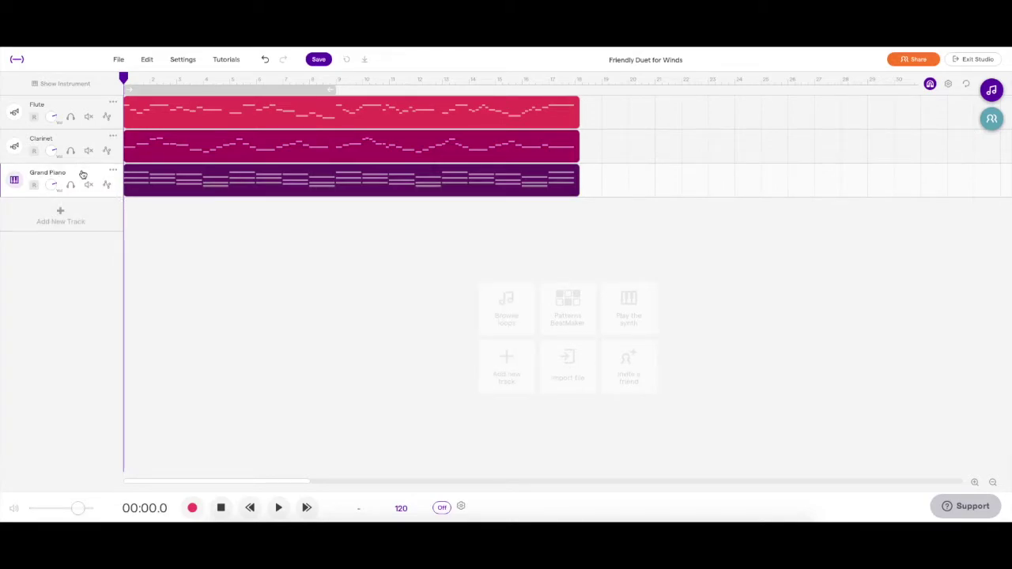
{"action": "key", "text": "Delete"}
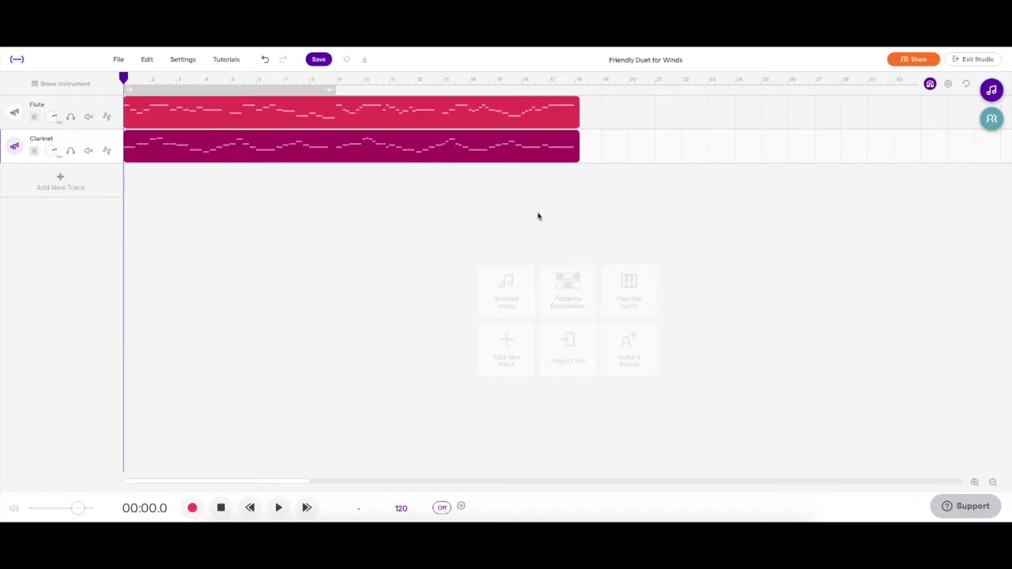
- Invite the partner student to collaborate on the project by selecting their username from the suggestions
{"action": "left_click", "coordinate": [992, 120]}
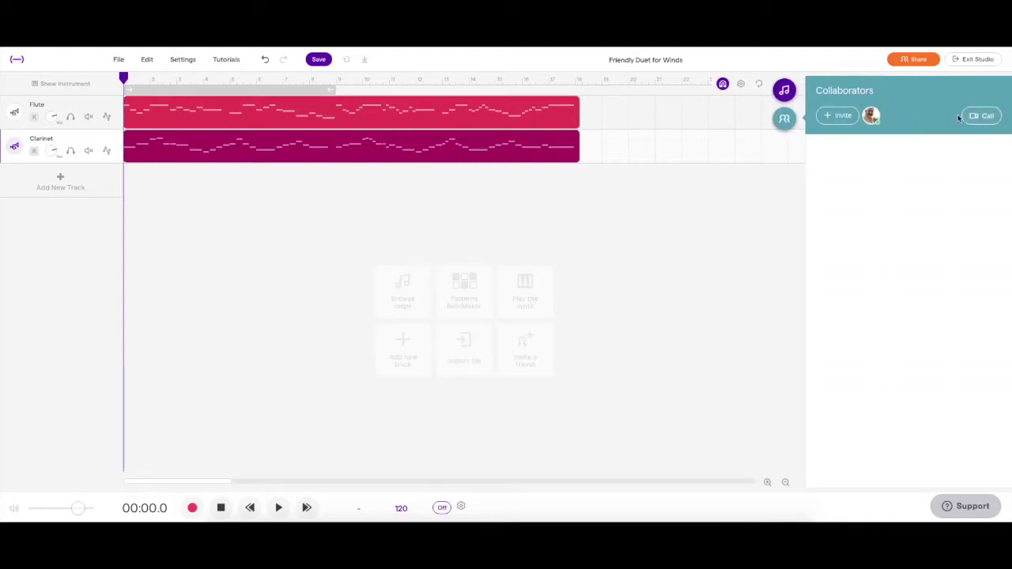
{"action": "left_click", "coordinate": [836, 116]}
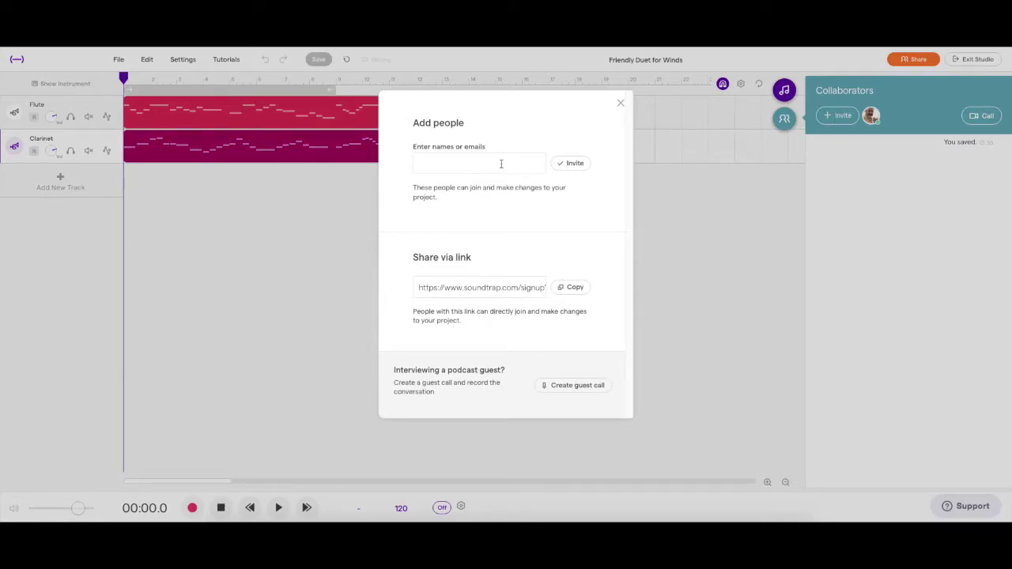
{"action": "type", "text": "william"}
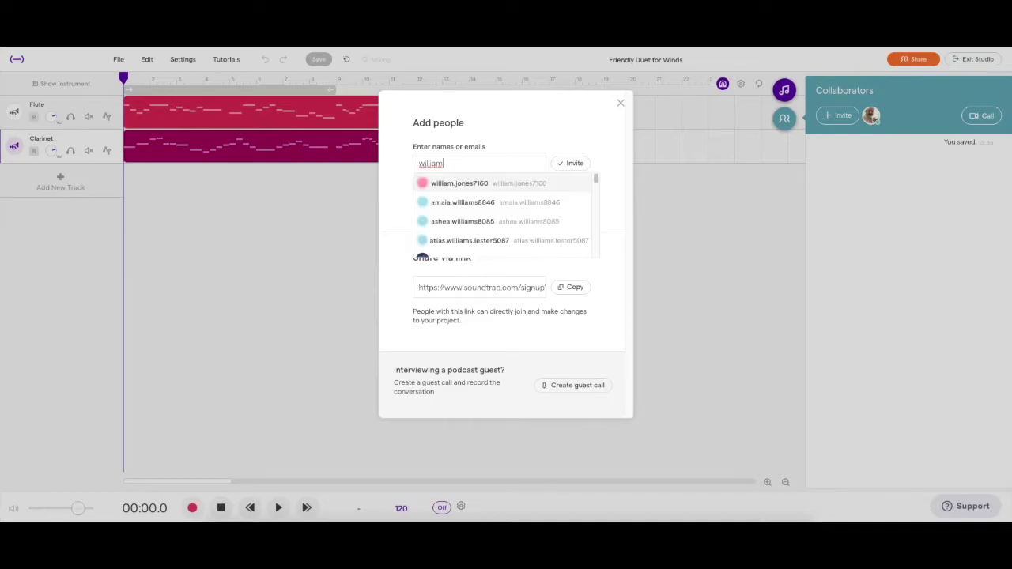
{"action": "left_click", "coordinate": [453, 183]}
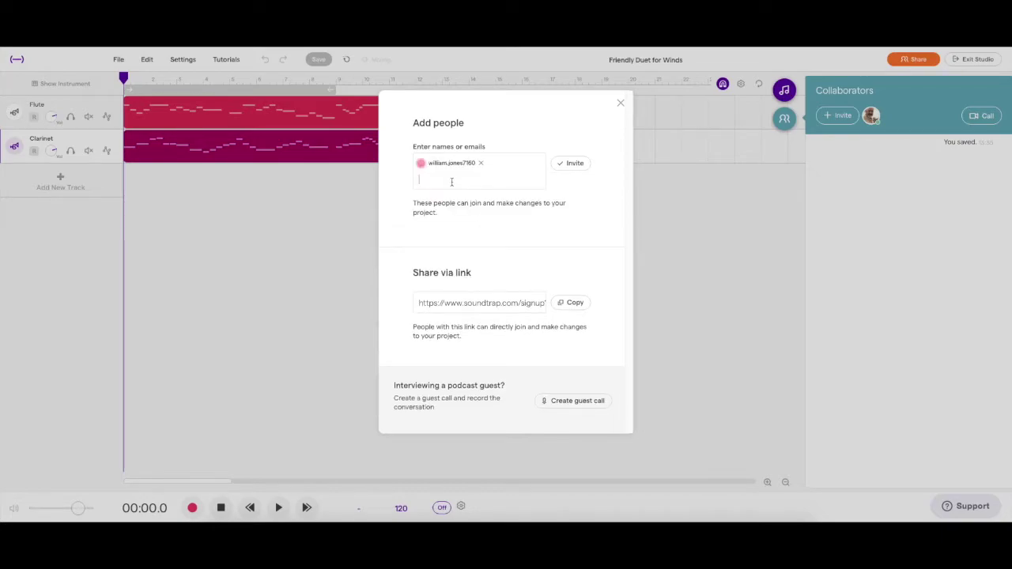
{"action": "left_click", "coordinate": [574, 163]}
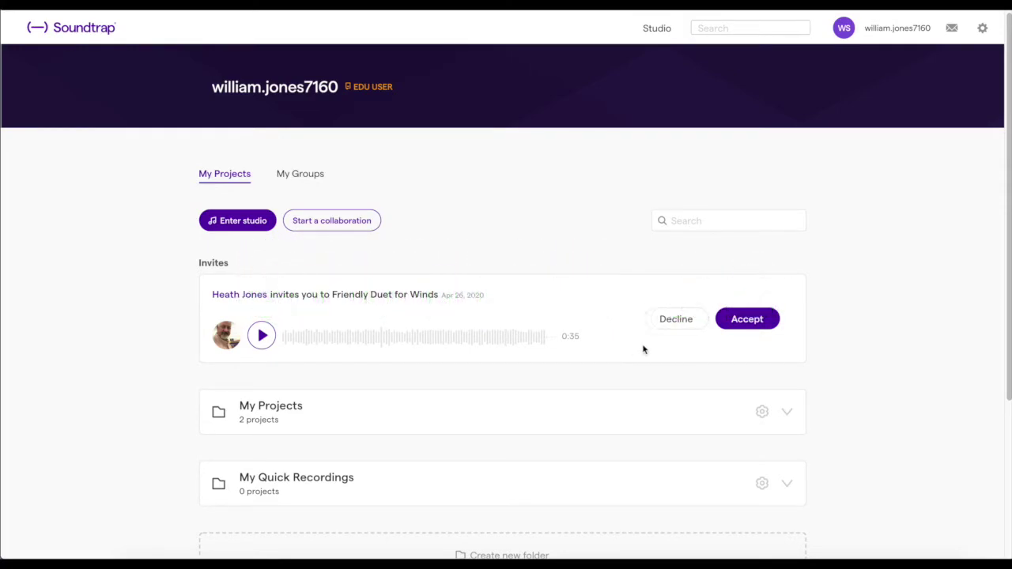
- In the invited student's account, accept the Friendly Duet for Winds invitation, skipping notifications and discarding the unsaved changes, and enter the project
{"action": "left_click", "coordinate": [750, 323]}
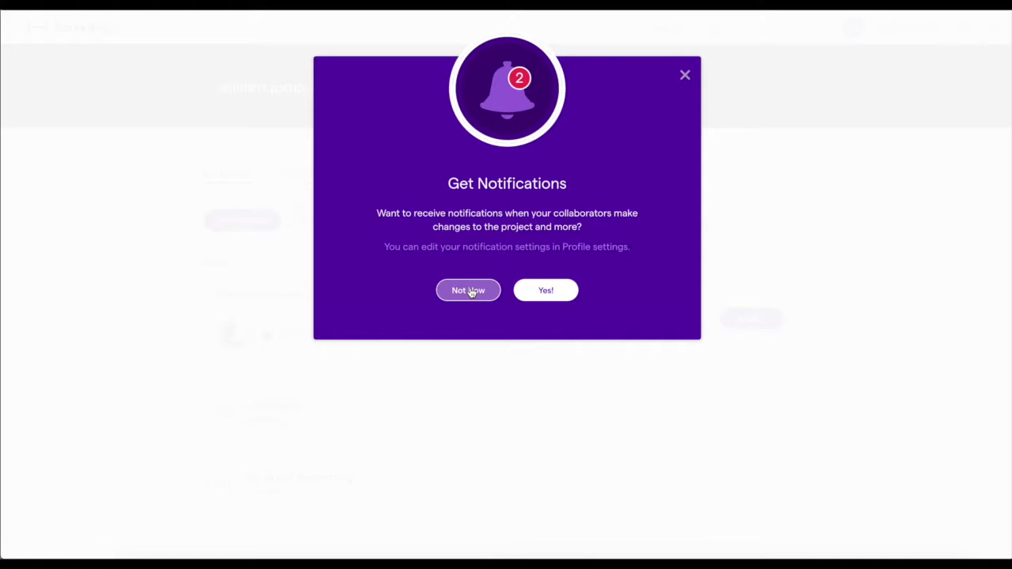
{"action": "left_click", "coordinate": [470, 291]}
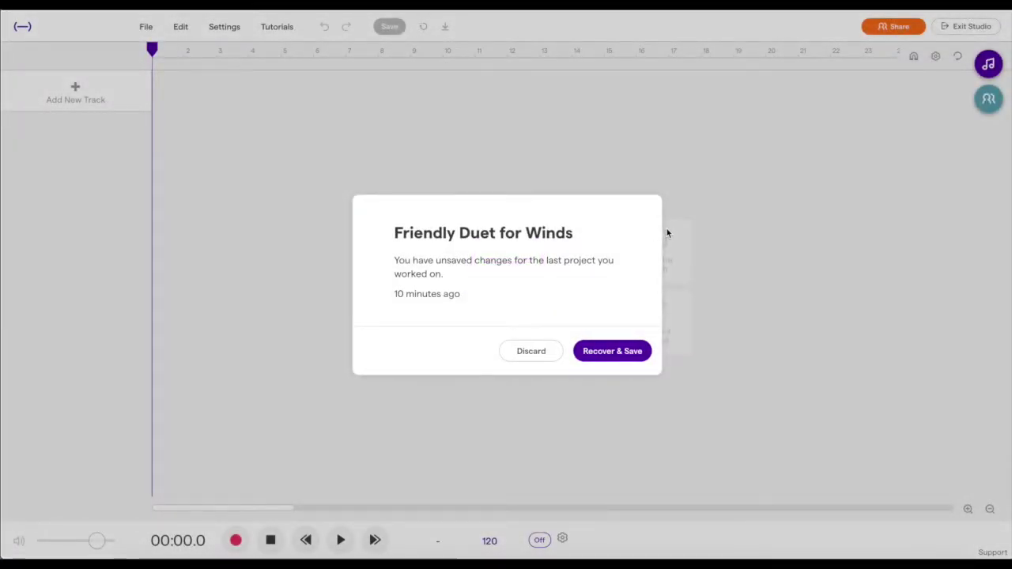
{"action": "left_click", "coordinate": [532, 351]}
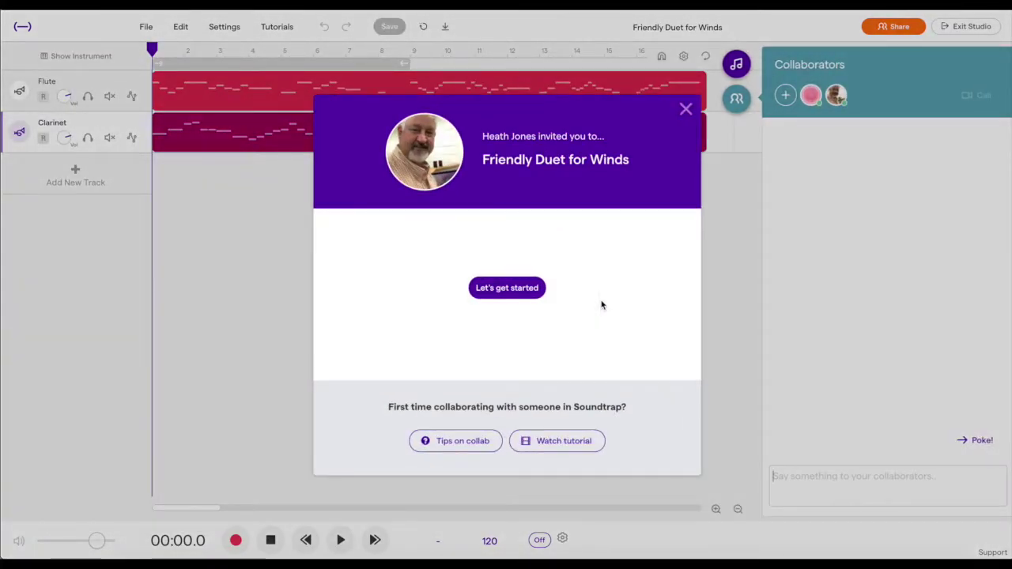
{"action": "left_click", "coordinate": [528, 289]}
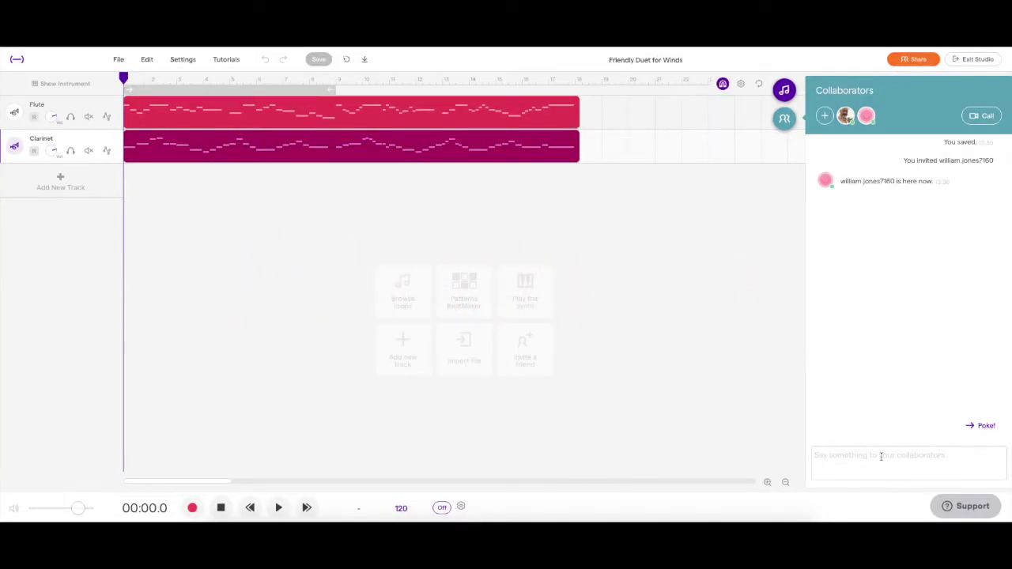
- From the first student's account, send the collaborator the chat message "Are you ready to get started?"
{"action": "type", "text": "Are you readu"}
{"action": "type", "text": " to get started?"}
{"action": "key", "text": "Return"}
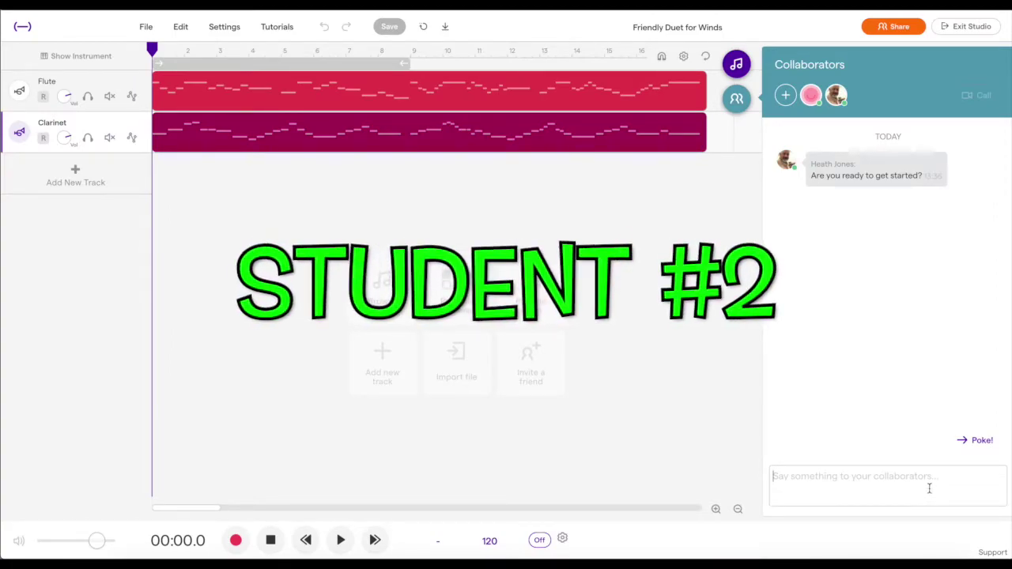
- Reply in the chat from the second student's account with "Sure! I'm going to add a drum loop!"
{"action": "type", "text": "S"}
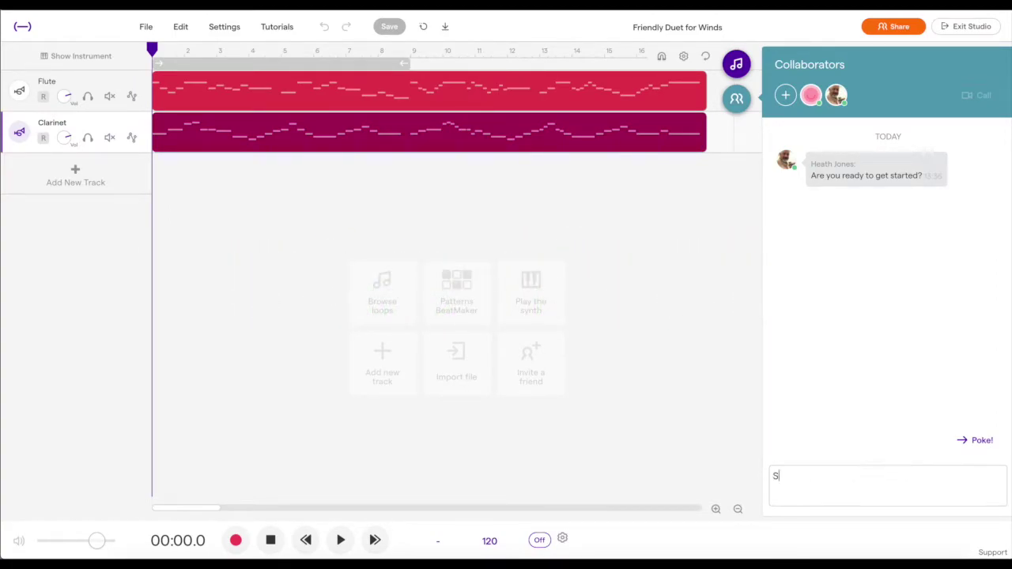
{"action": "type", "text": "ure! I'm going to add a drum loop!"}
{"action": "key", "text": "Return"}
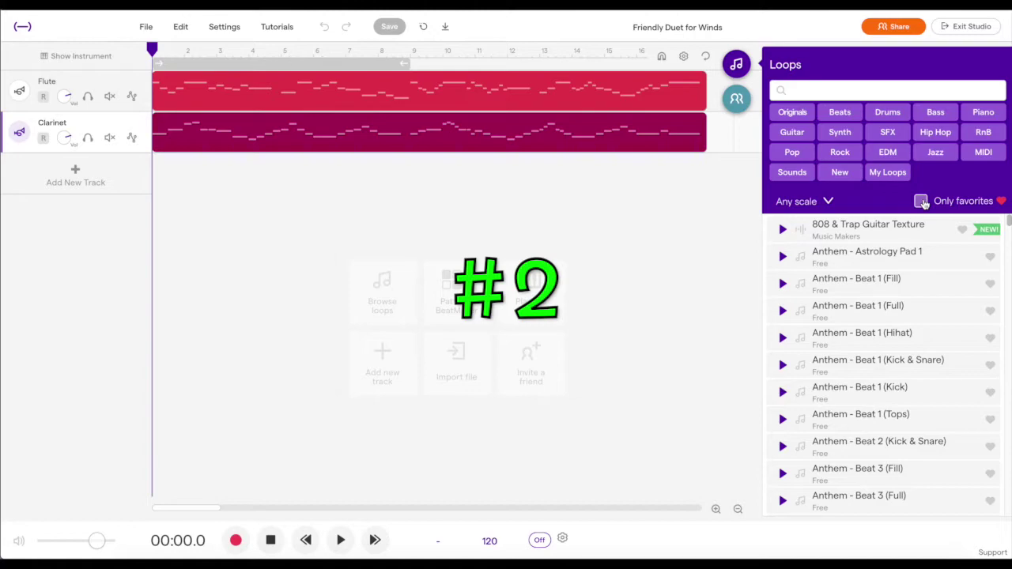
{"action": "left_click", "coordinate": [840, 111]}
{"action": "left_click", "coordinate": [883, 114]}
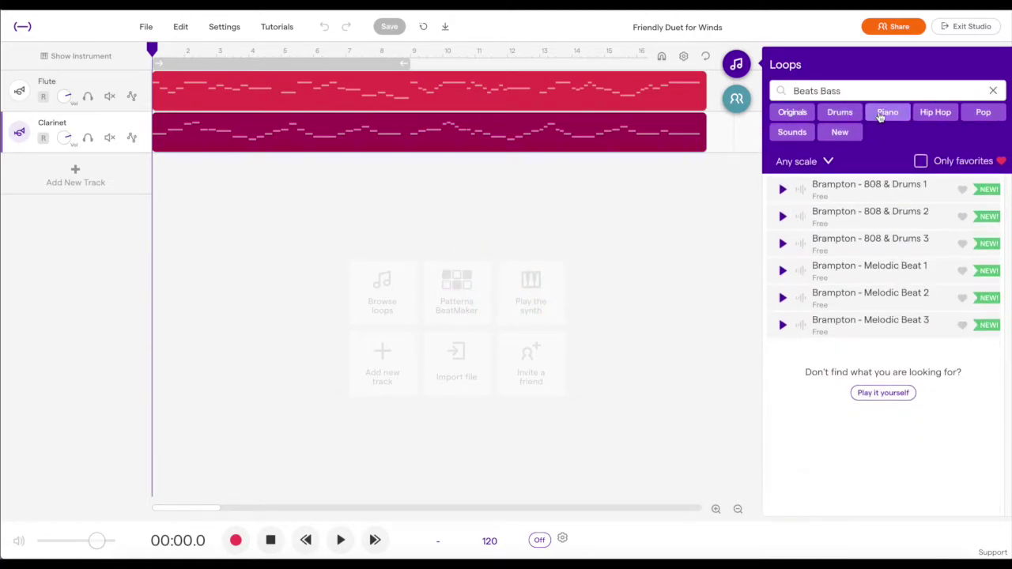
{"action": "left_click", "coordinate": [993, 91]}
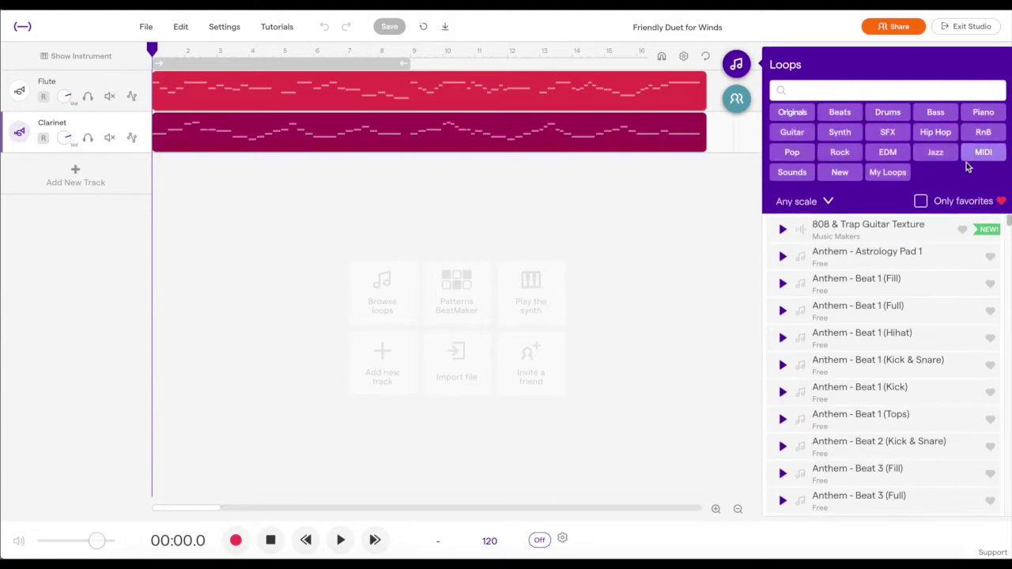
- Restrict the loop library to favorites and add the Drums - Fun loop as a new track
{"action": "left_click", "coordinate": [921, 202]}
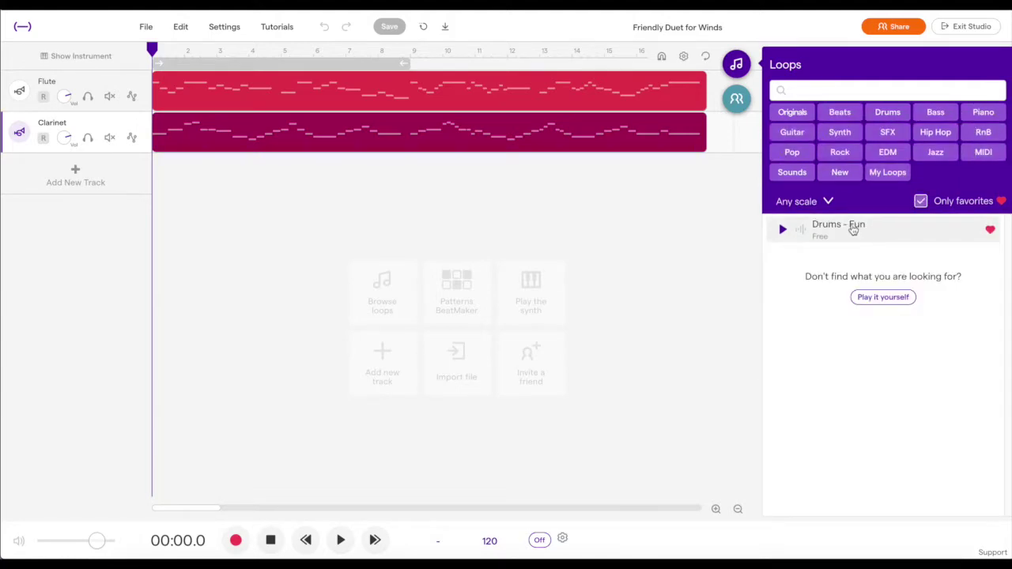
{"action": "left_click", "coordinate": [849, 230]}
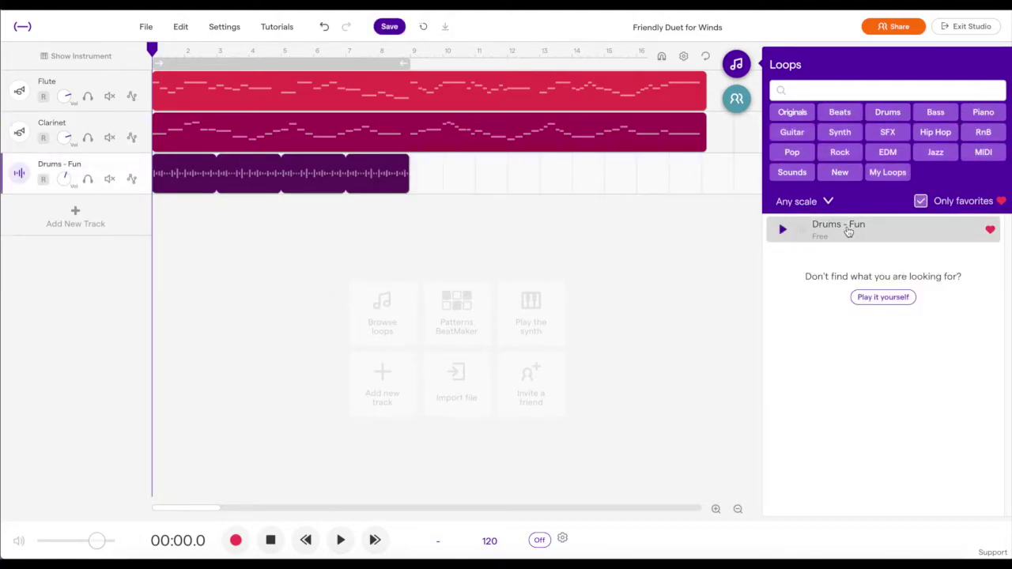
- Play back the arrangement with the drum loop, stop it and save the project
{"action": "left_click", "coordinate": [340, 541]}
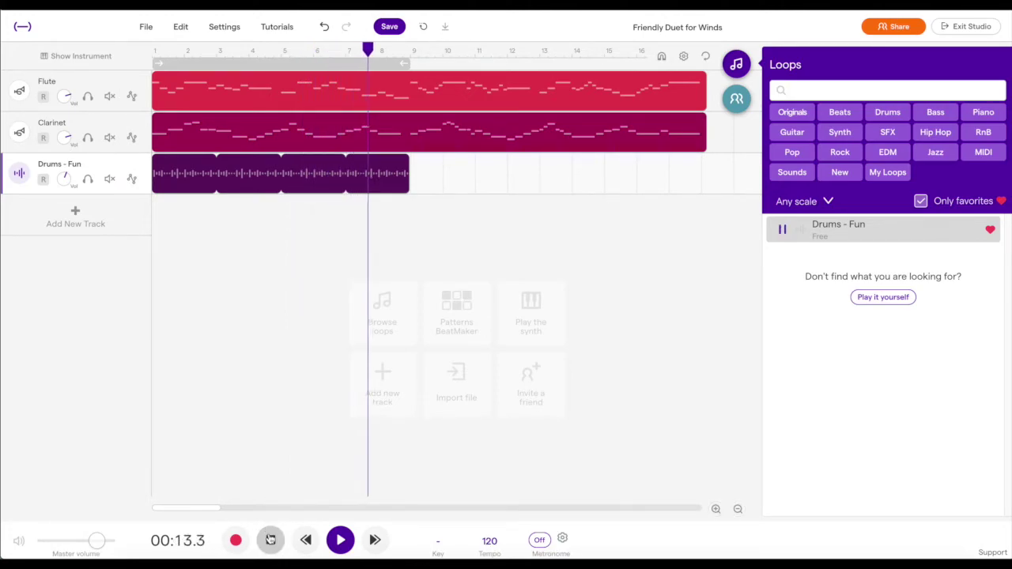
{"action": "key", "text": "space"}
{"action": "left_click", "coordinate": [389, 30]}
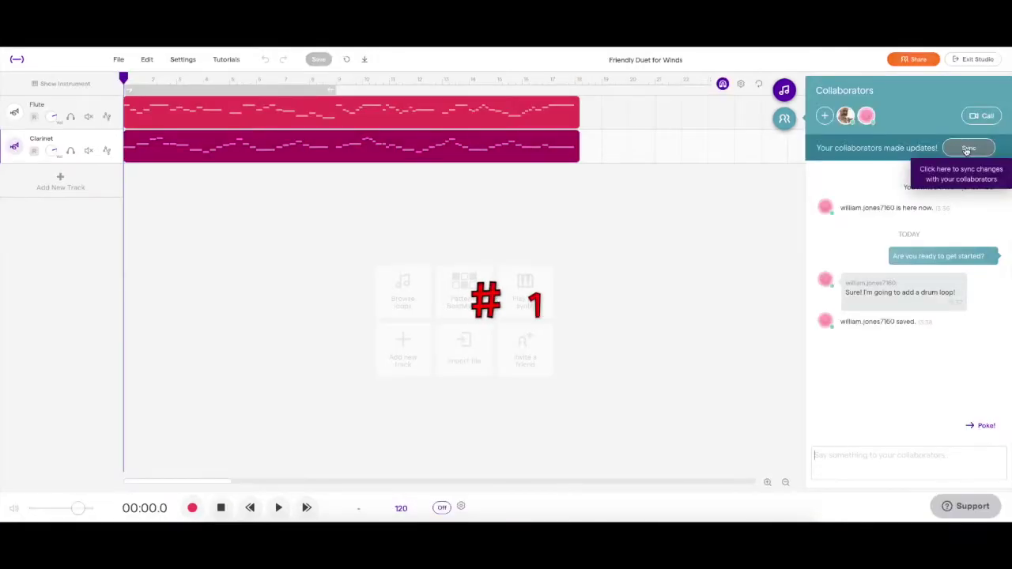
- In the first student's account, sync the collaborator's updates and send the chat message "Cool! I'm going to add one too!"
{"action": "left_click", "coordinate": [969, 149]}
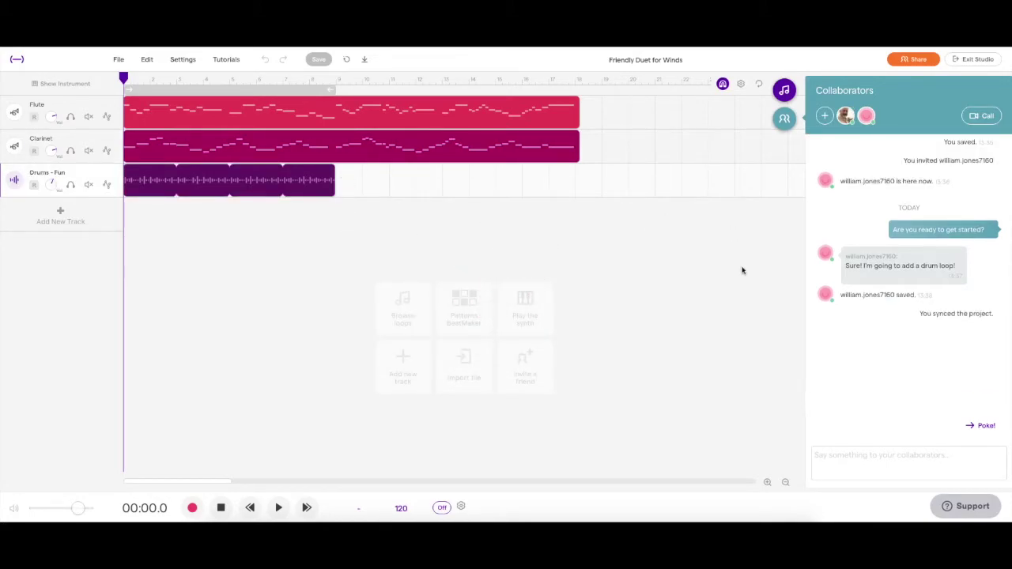
{"action": "left_click", "coordinate": [949, 456]}
{"action": "type", "text": "Cool! I'm going to a"}
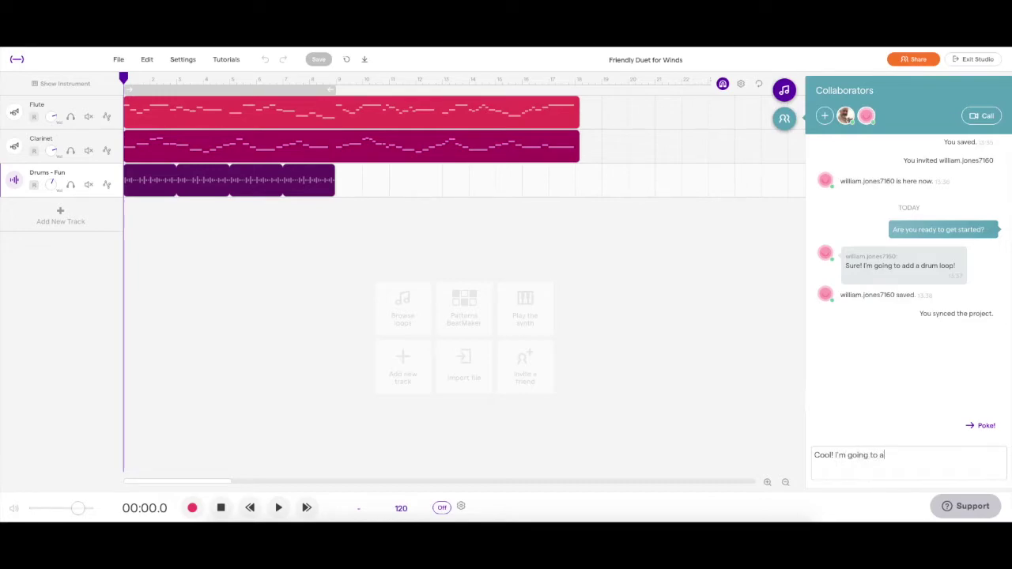
{"action": "type", "text": "dd one too"}
{"action": "key", "text": "Return"}
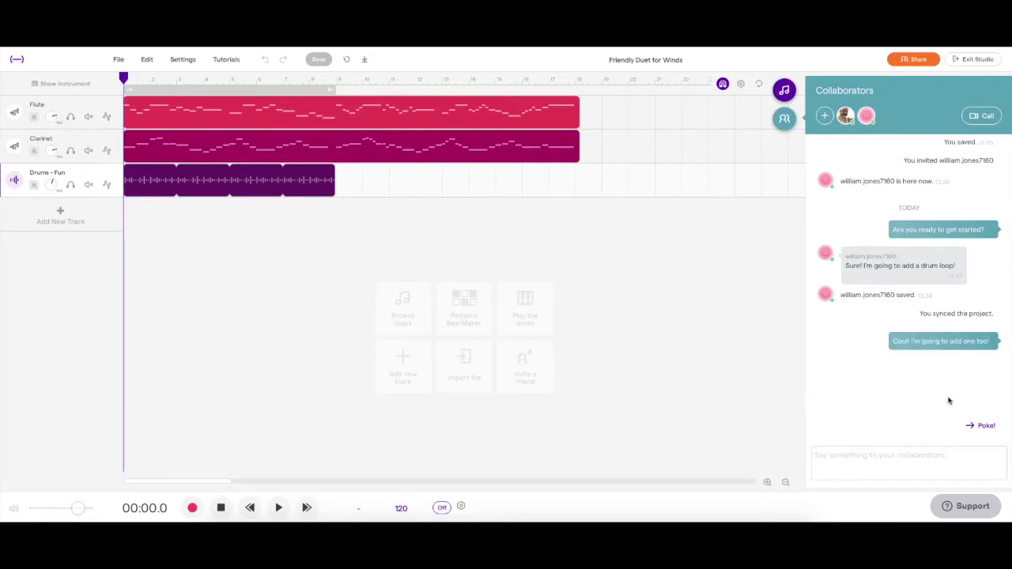
- Filter the loop library to favorite Beats and add the Beat - Street loop to the Drums - Fun track at measure 9
{"action": "left_click", "coordinate": [785, 92]}
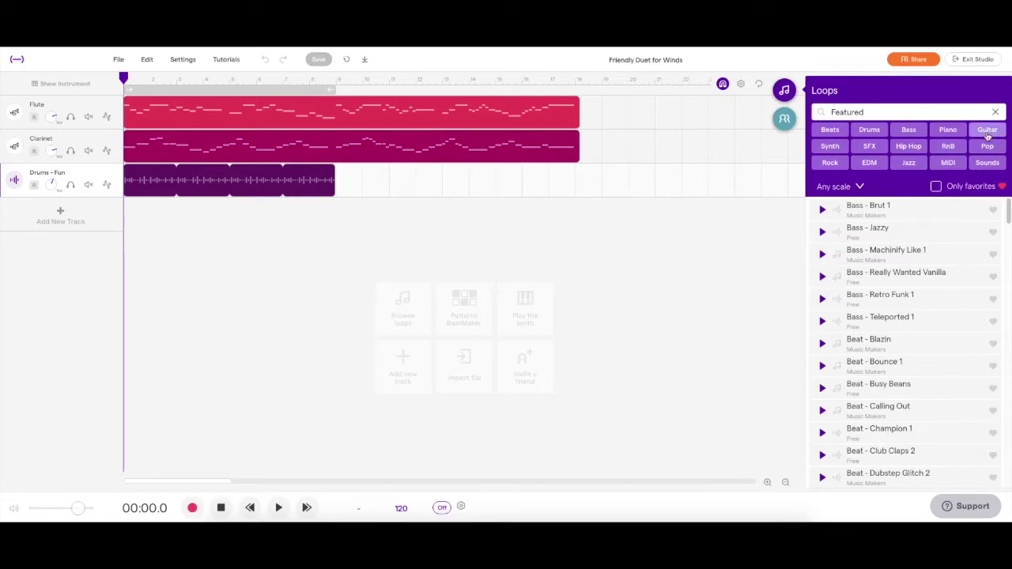
{"action": "left_click", "coordinate": [995, 112]}
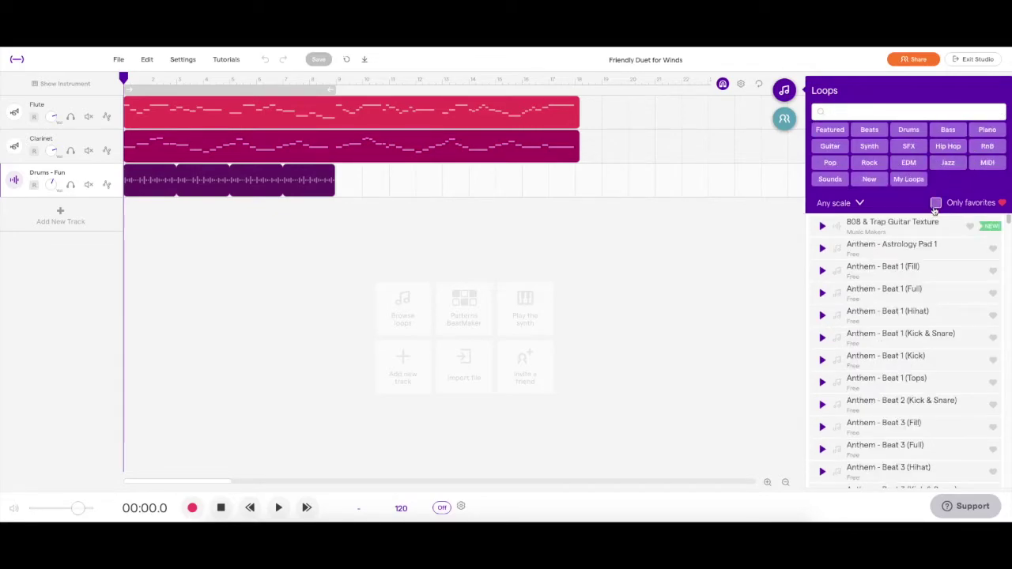
{"action": "left_click", "coordinate": [937, 204]}
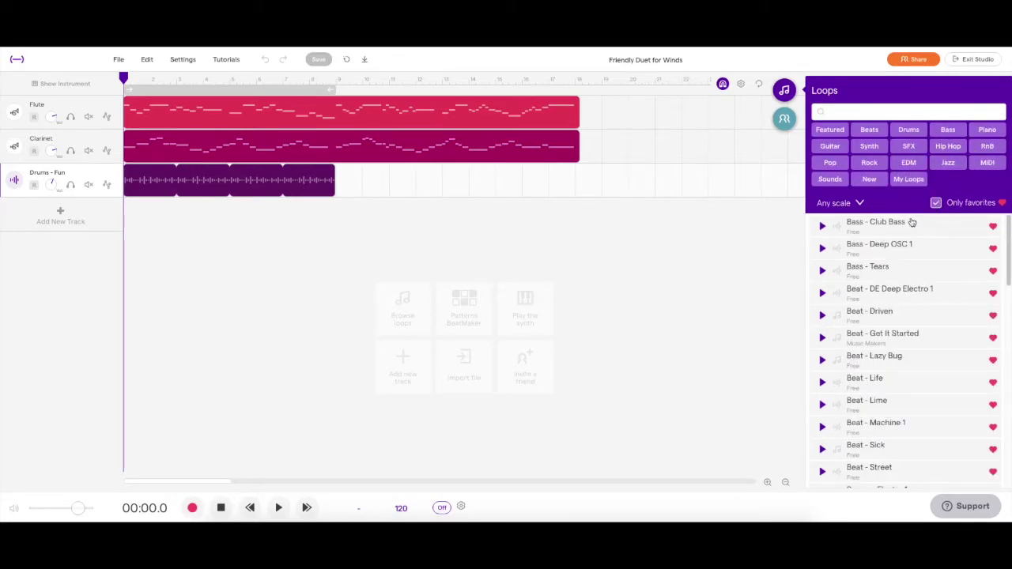
{"action": "left_click", "coordinate": [873, 132]}
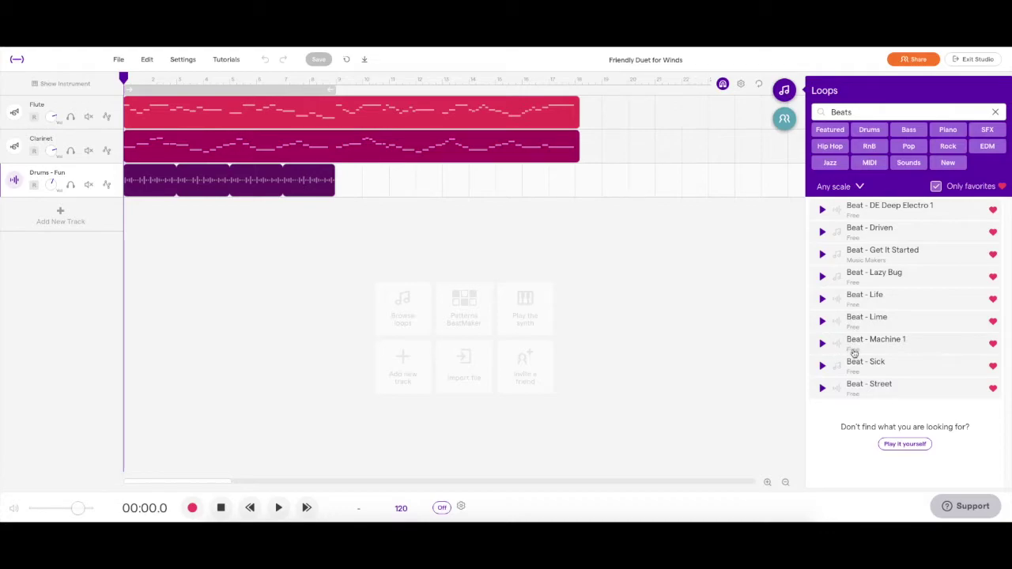
{"action": "left_click", "coordinate": [853, 389]}
{"action": "left_click_drag", "start_coordinate": [853, 390], "coordinate": [338, 197]}
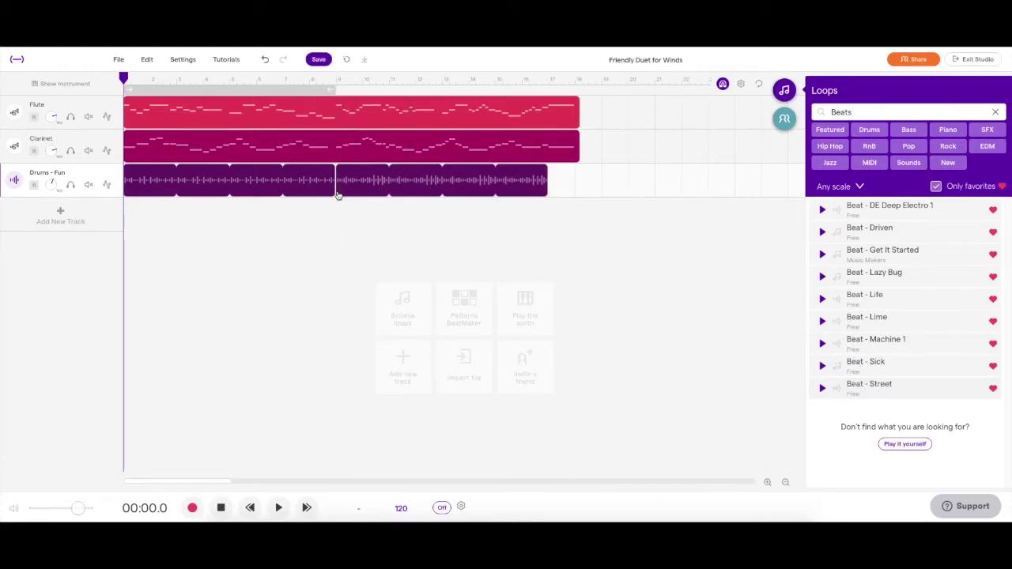
- Play back the arrangement from measure 9 to hear the added beat, stop it and save the project
{"action": "left_click", "coordinate": [336, 79]}
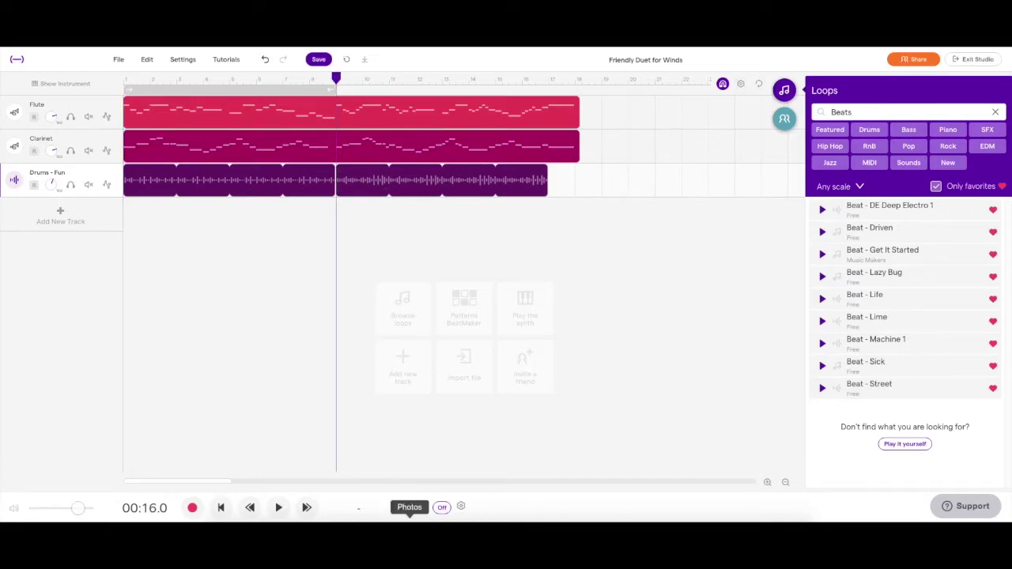
{"action": "left_click", "coordinate": [280, 508]}
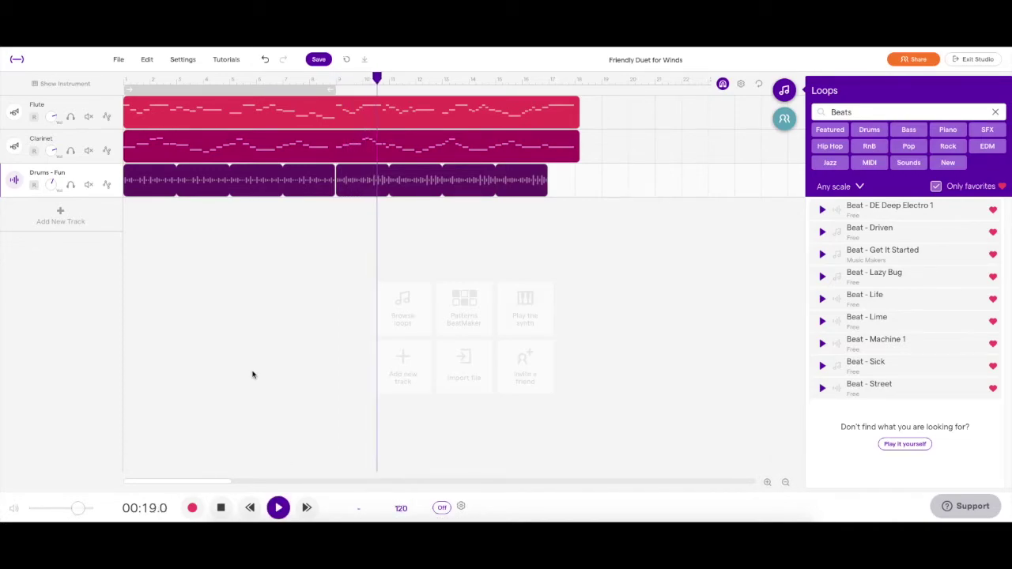
{"action": "left_click", "coordinate": [315, 263]}
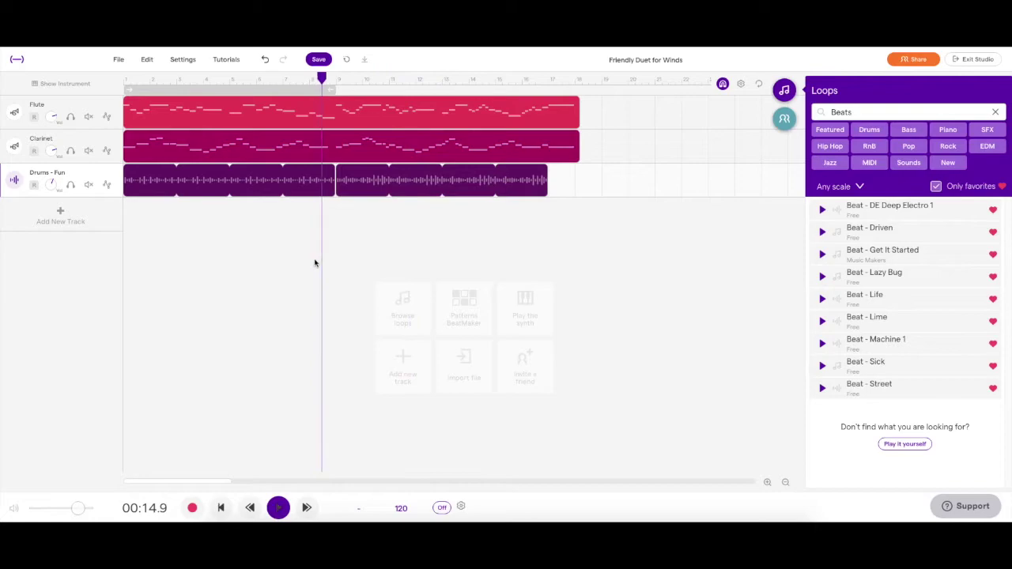
{"action": "left_click", "coordinate": [318, 61]}
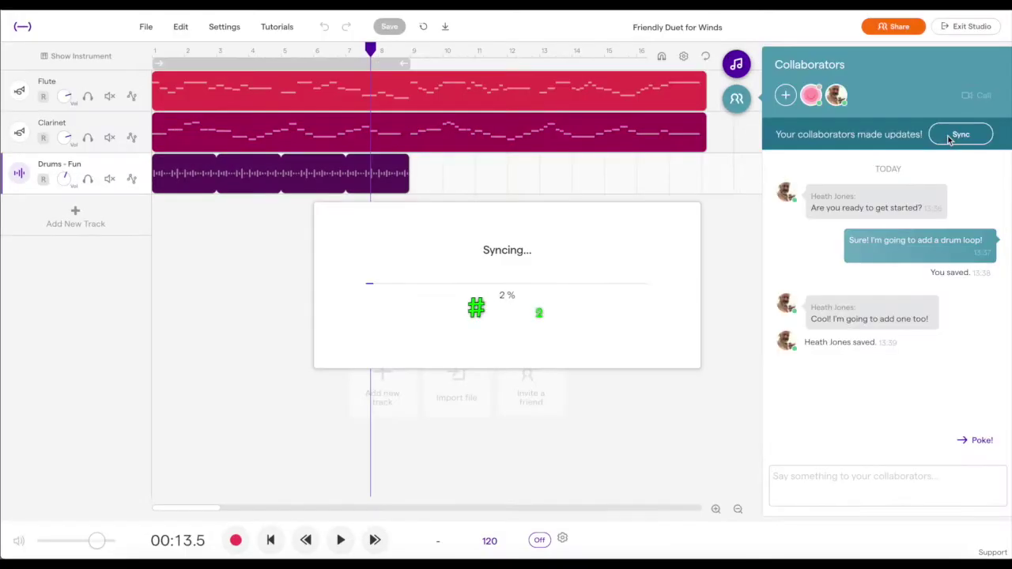
- In the second student's account, send the chat message "Awesome! Let me fill in the last measure!"
{"action": "left_click", "coordinate": [816, 479]}
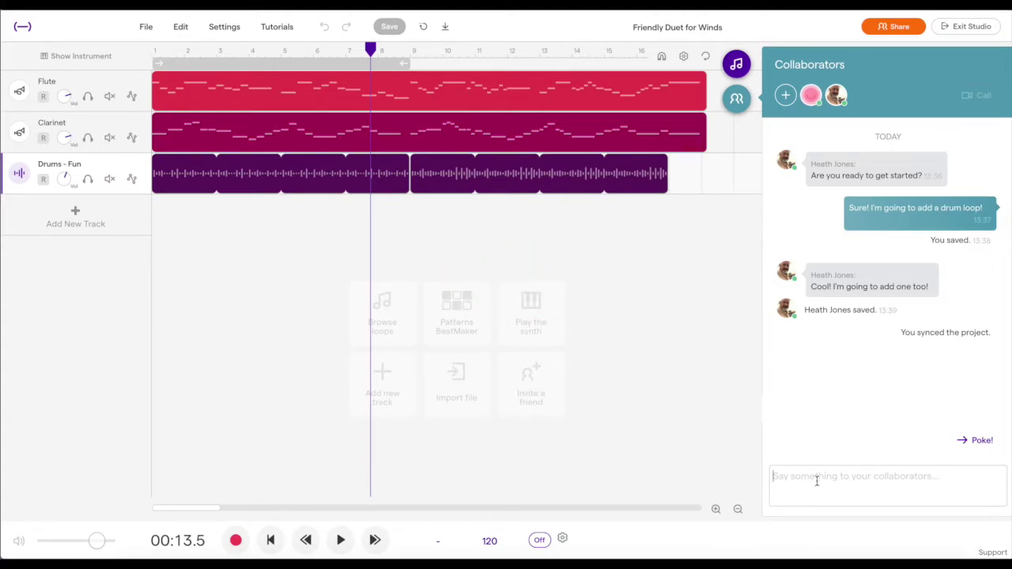
{"action": "type", "text": "Awesome"}
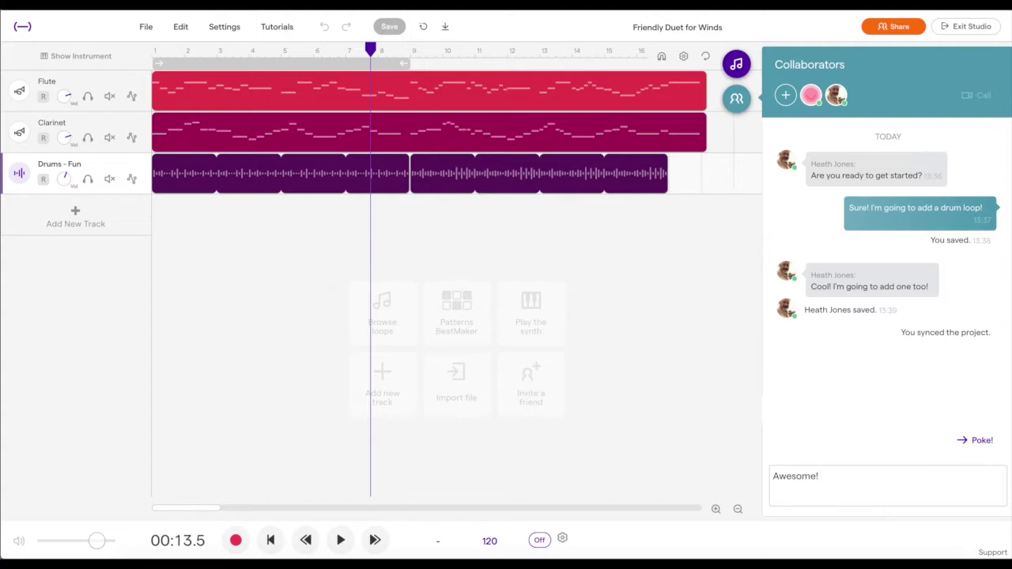
{"action": "type", "text": "! Let me fill in the last measure!"}
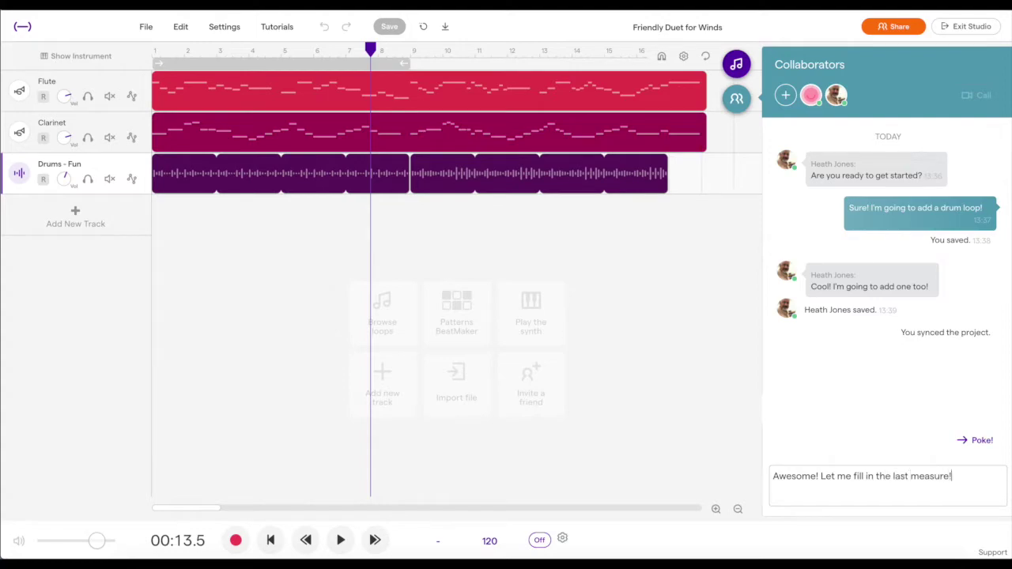
{"action": "key", "text": "Return"}
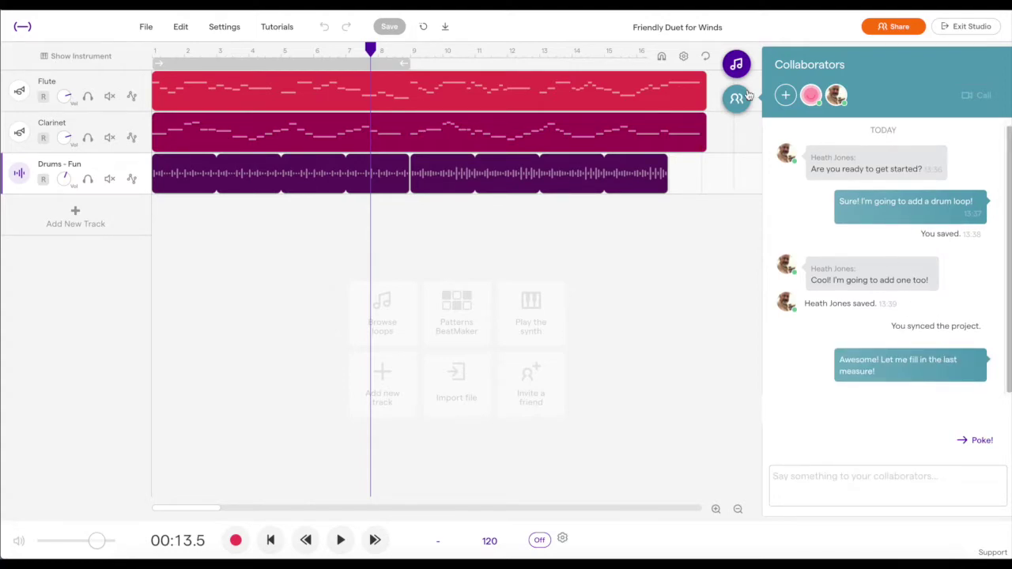
- Search all loops for "fill Beats", add Beat - 909 Basic Electro Fill to the drum track at measure 17, and shorten it to one measure
{"action": "left_click", "coordinate": [736, 64]}
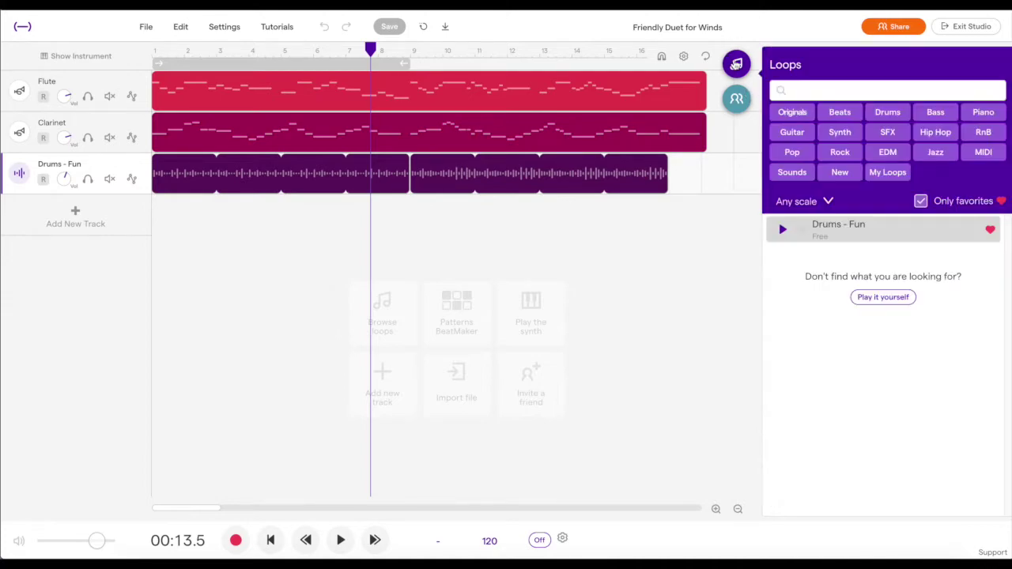
{"action": "left_click", "coordinate": [920, 202]}
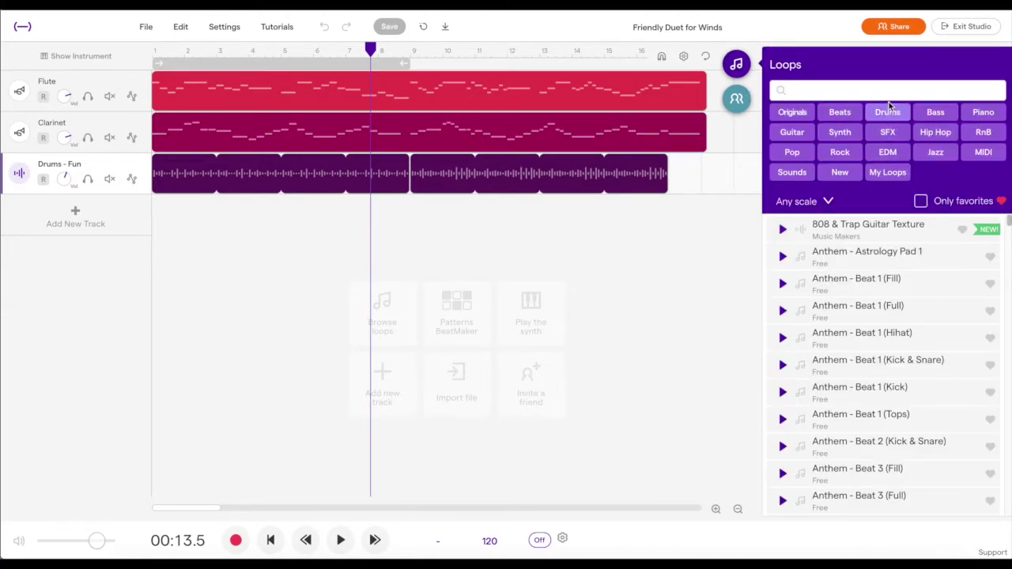
{"action": "type", "text": "fill Beats"}
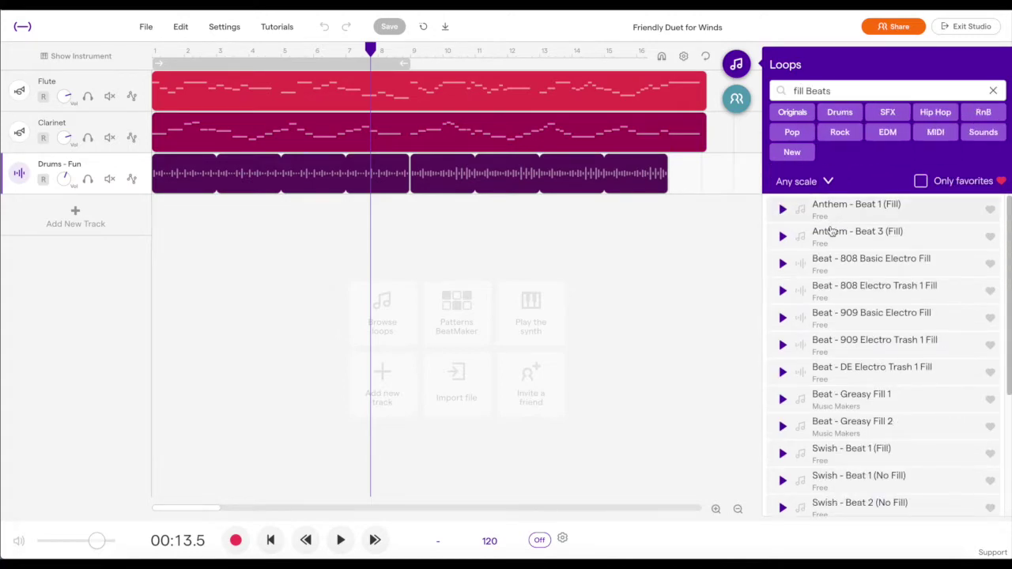
{"action": "left_click", "coordinate": [783, 318]}
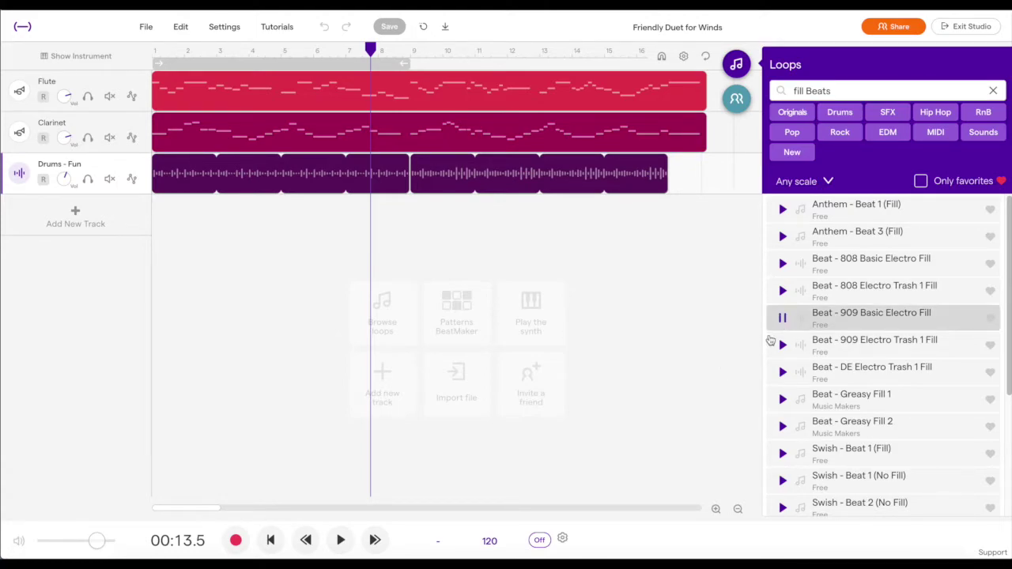
{"action": "left_click_drag", "start_coordinate": [827, 314], "coordinate": [669, 186]}
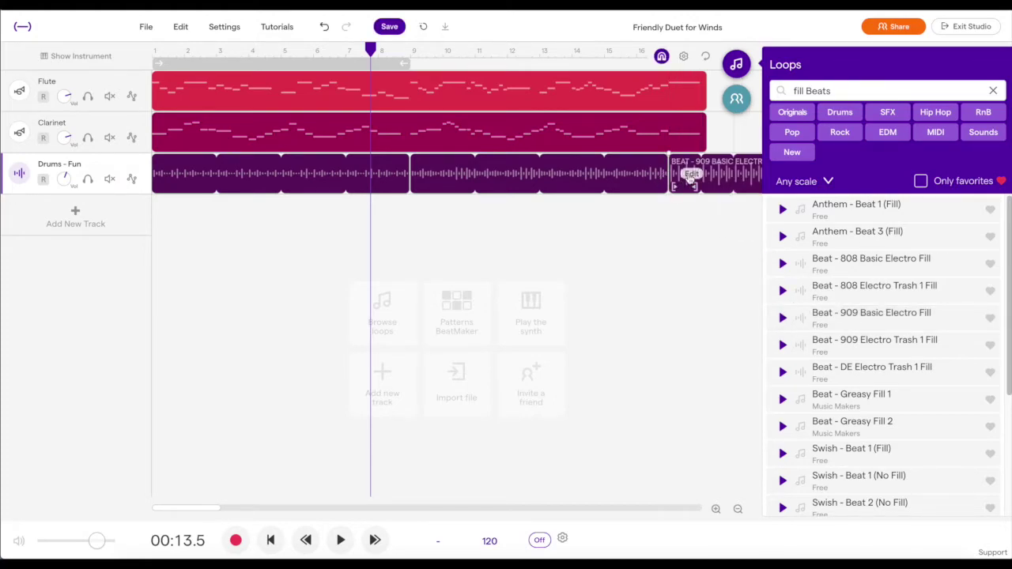
{"action": "left_click", "coordinate": [738, 68]}
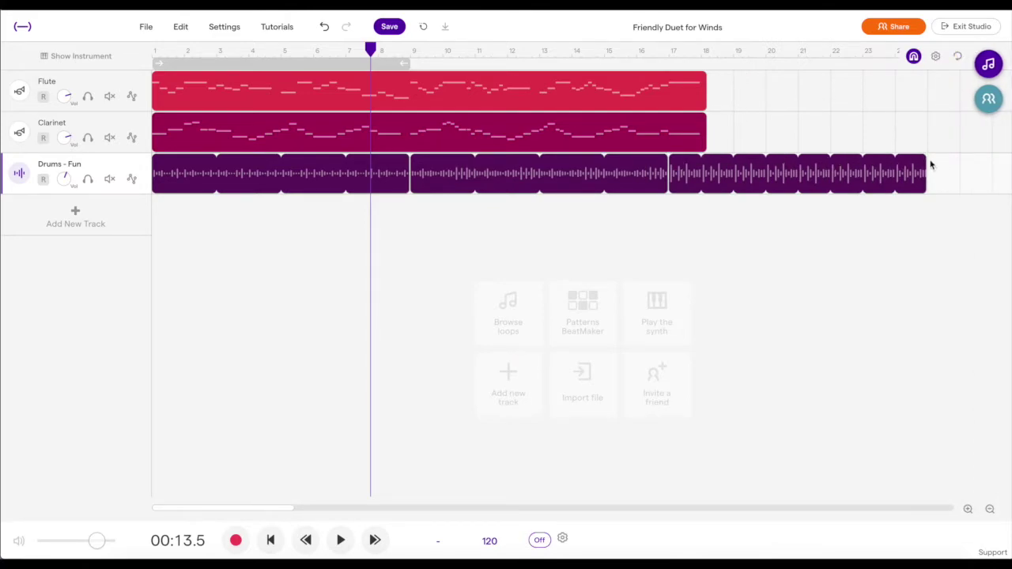
{"action": "left_click_drag", "start_coordinate": [922, 159], "coordinate": [696, 159]}
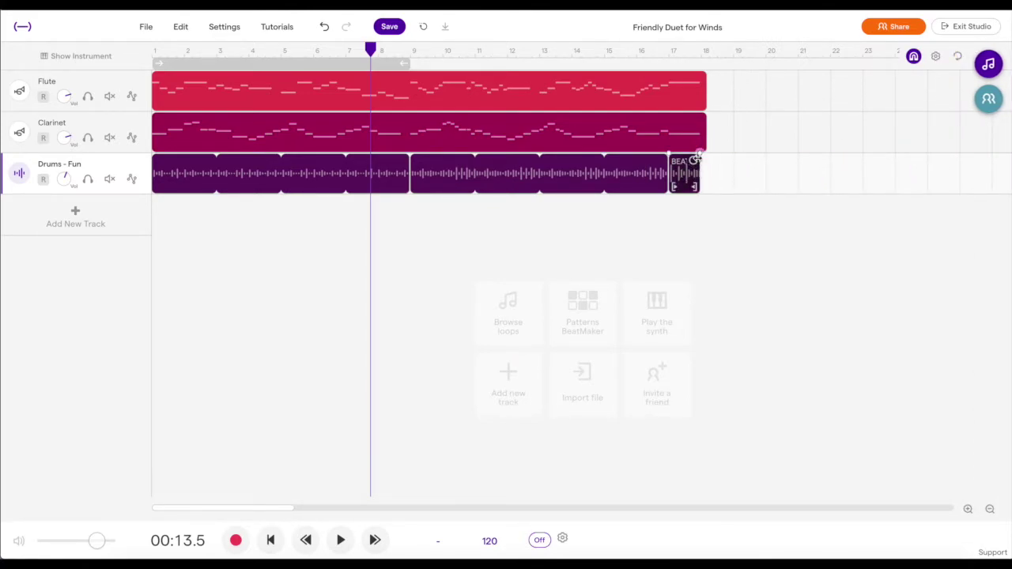
- Play back the ending from about measure 16 with the drum fill, stop it and save the project
{"action": "left_click", "coordinate": [637, 52]}
{"action": "key", "text": "space"}
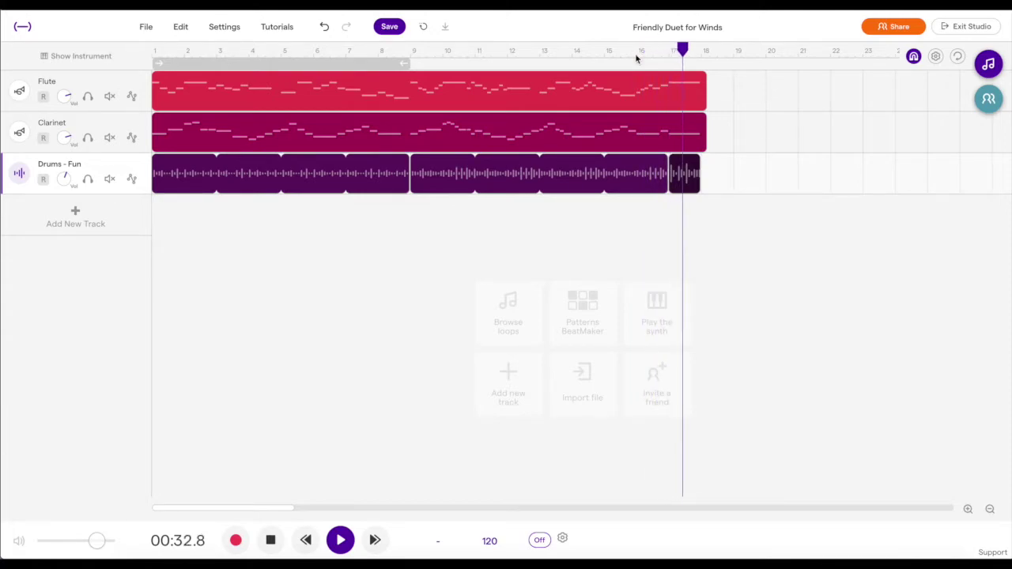
{"action": "key", "text": "space"}
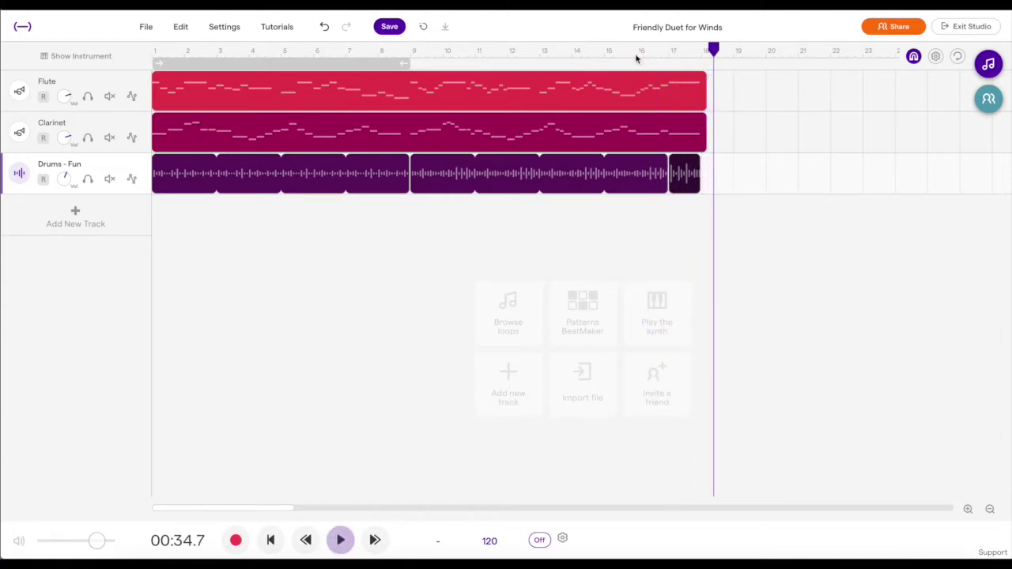
{"action": "left_click", "coordinate": [391, 28]}
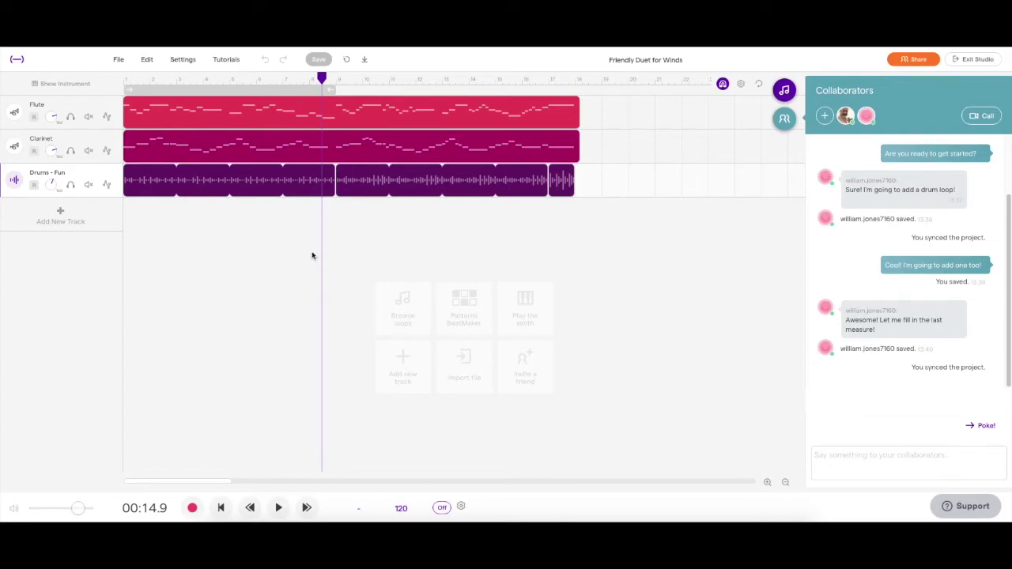
- In the first student's account, add a new Voice & microphones track below the drum track
{"action": "left_click", "coordinate": [404, 363]}
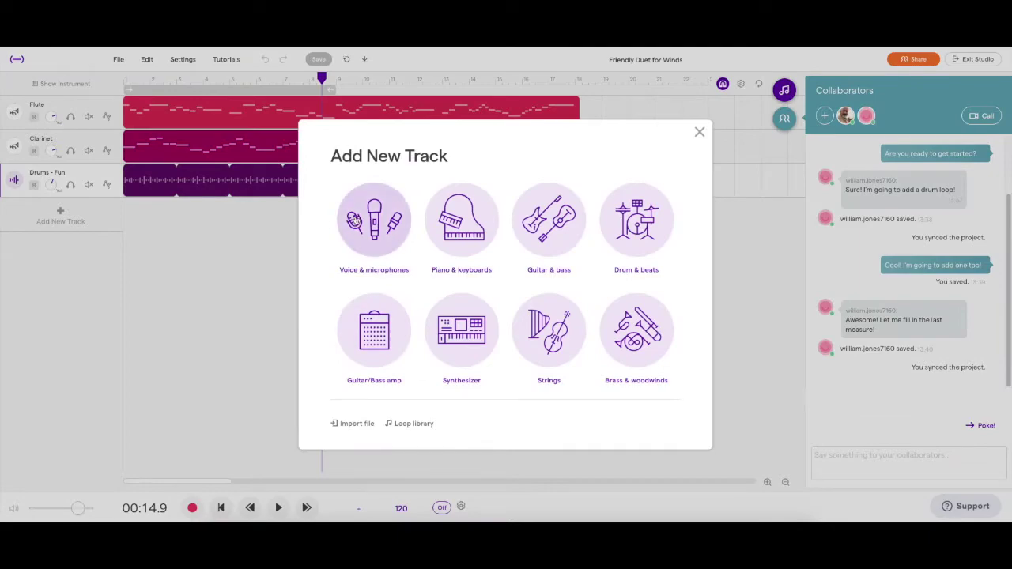
{"action": "left_click", "coordinate": [382, 231]}
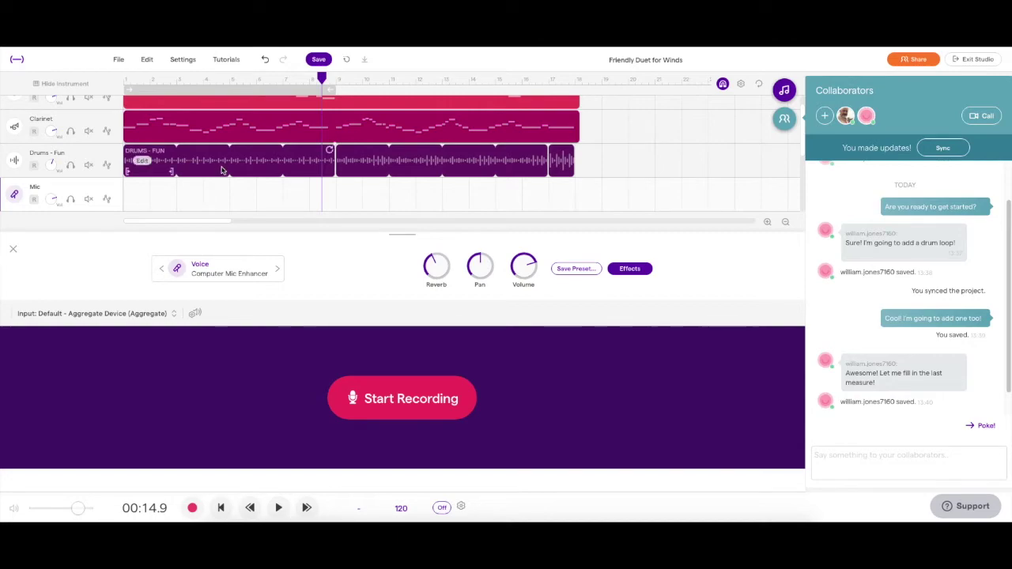
{"action": "scroll", "coordinate": [224, 173], "scroll_direction": "up", "scroll_amount": 2}
{"action": "scroll", "coordinate": [222, 173], "scroll_direction": "down", "scroll_amount": 3}
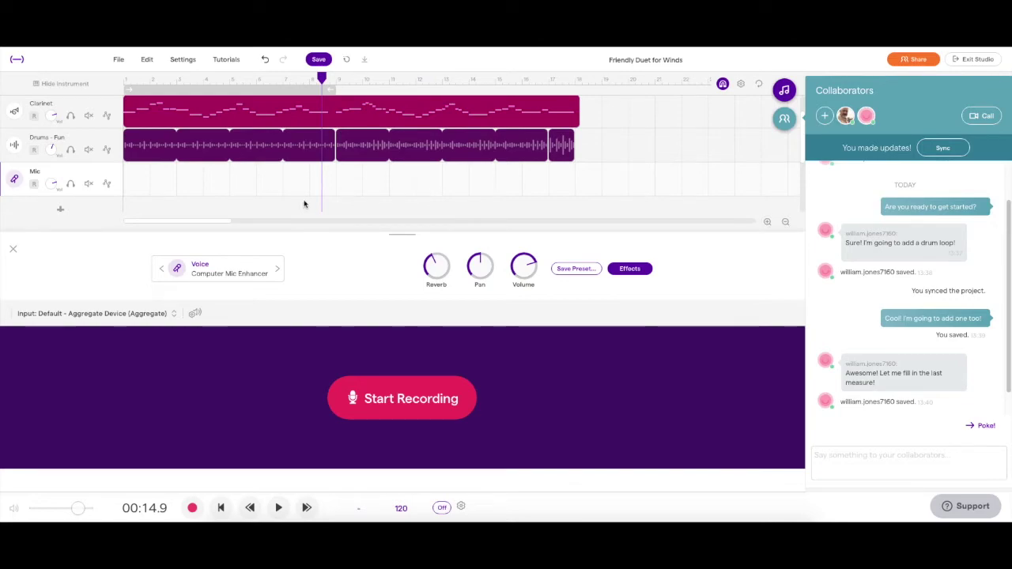
- Arm the Mic track with the headphones option, record about 12 seconds of voice from the start of the song, and save
{"action": "key", "text": "Return"}
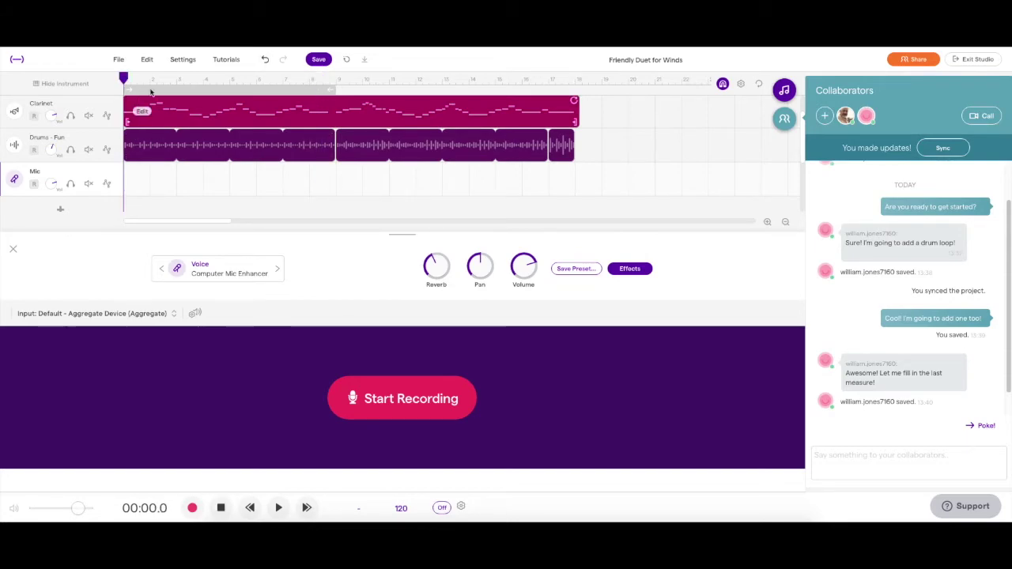
{"action": "mouse_move", "coordinate": [134, 105]}
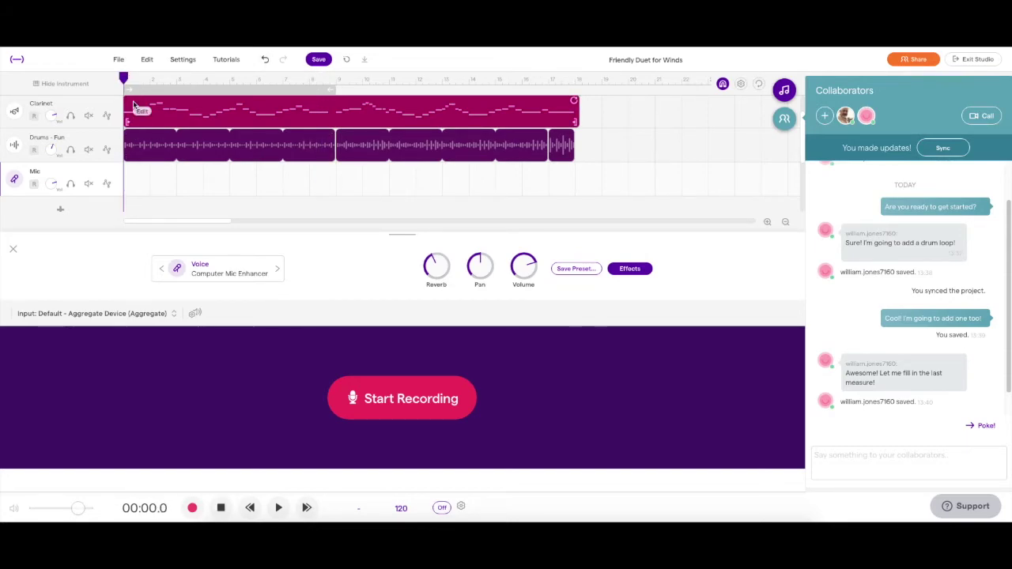
{"action": "left_click", "coordinate": [35, 185]}
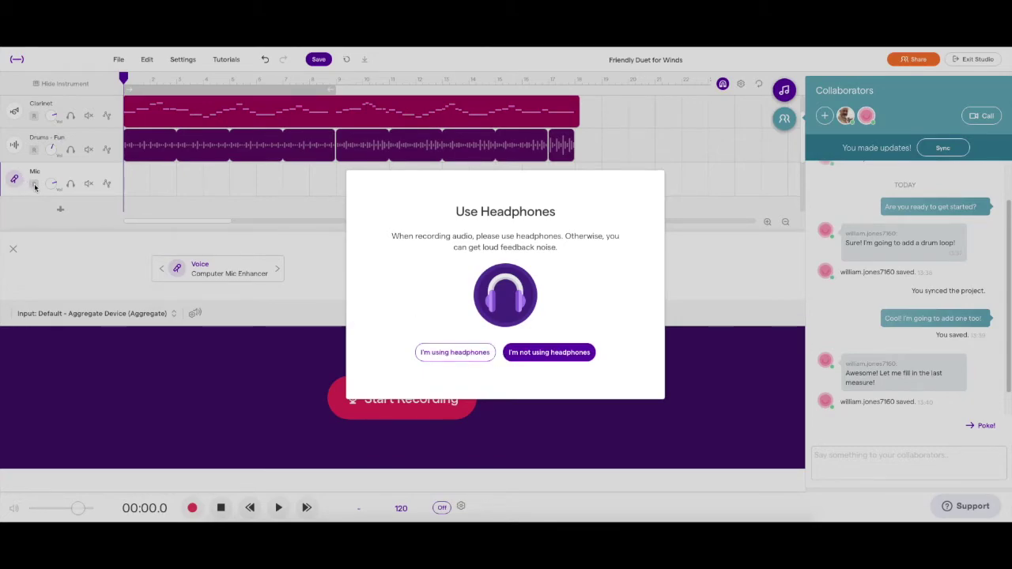
{"action": "left_click", "coordinate": [453, 355]}
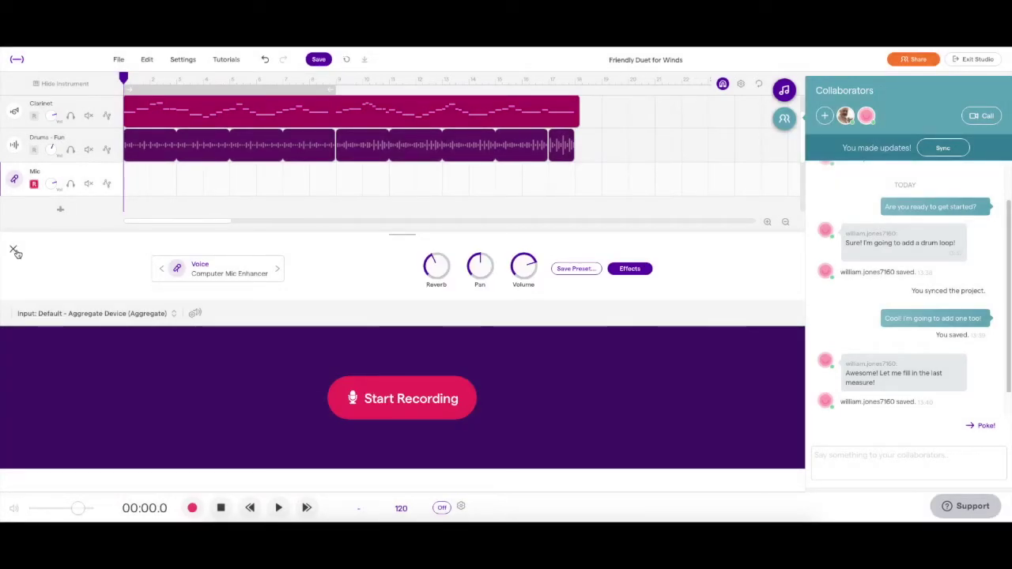
{"action": "left_click", "coordinate": [405, 401]}
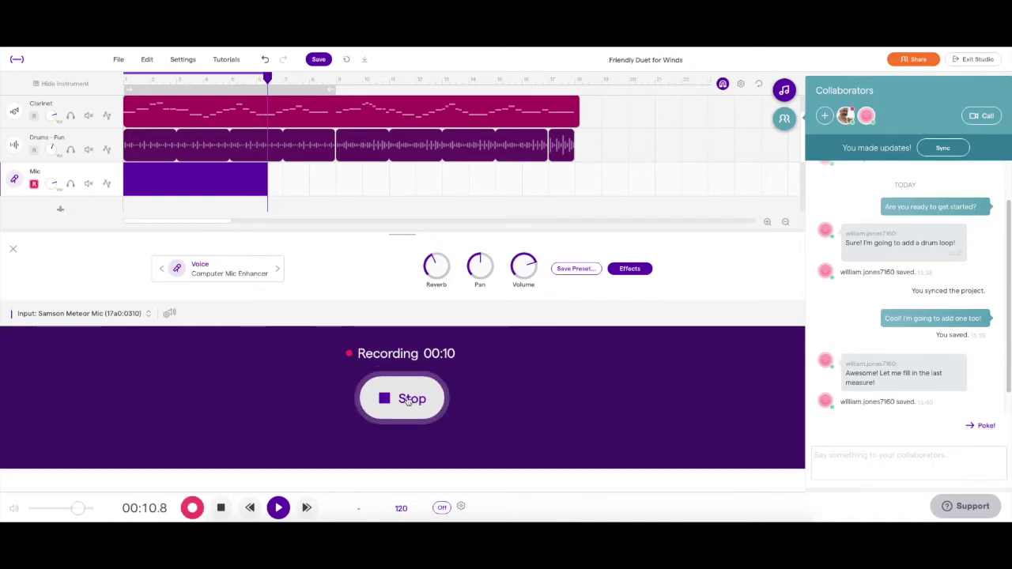
{"action": "left_click", "coordinate": [409, 400]}
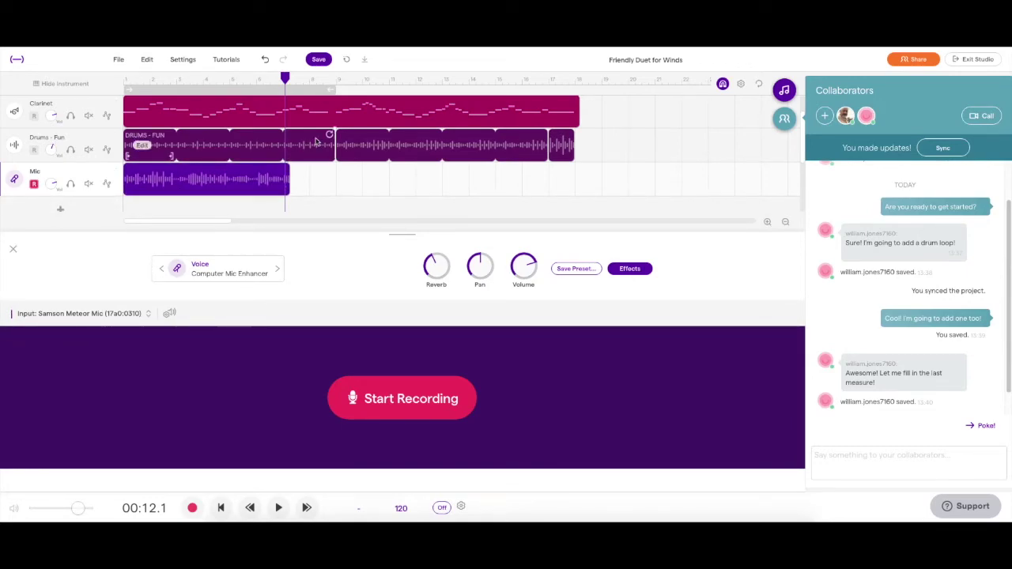
{"action": "left_click", "coordinate": [320, 60]}
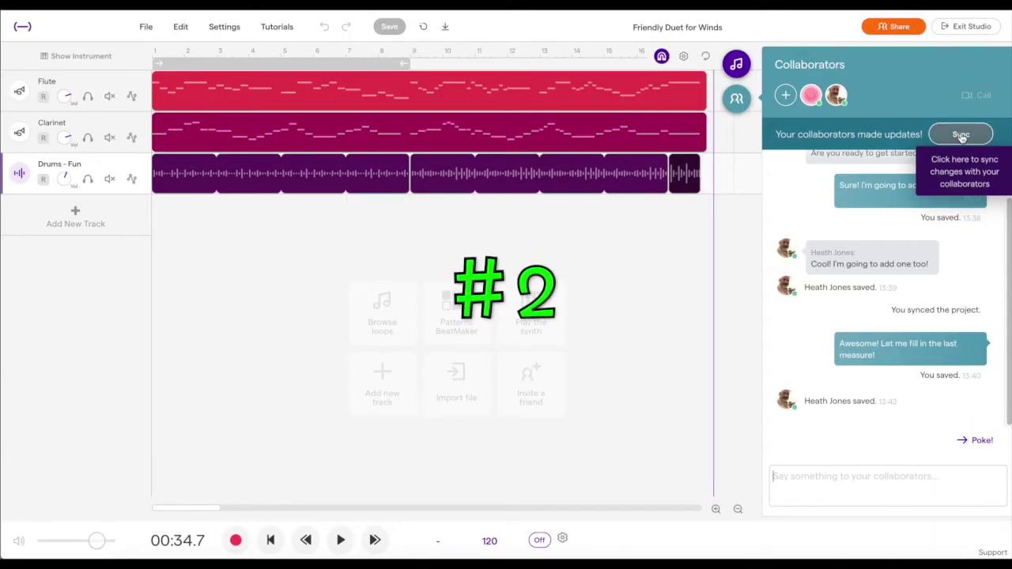
- In the second student's account, sync the collaborator's updates and add a new Voice & microphones track below the Mic track
{"action": "left_click", "coordinate": [961, 135]}
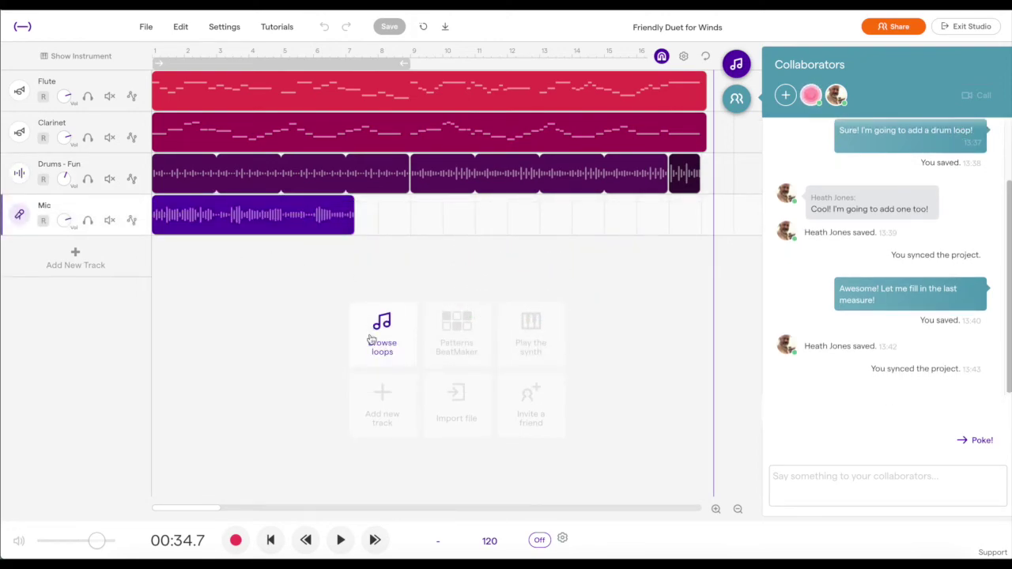
{"action": "left_click", "coordinate": [382, 402]}
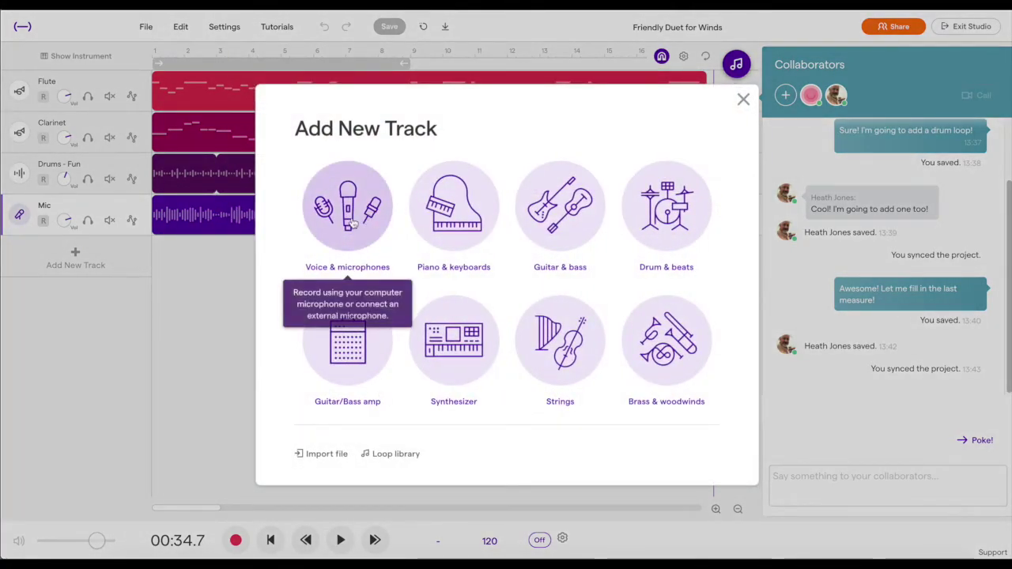
{"action": "left_click", "coordinate": [352, 224]}
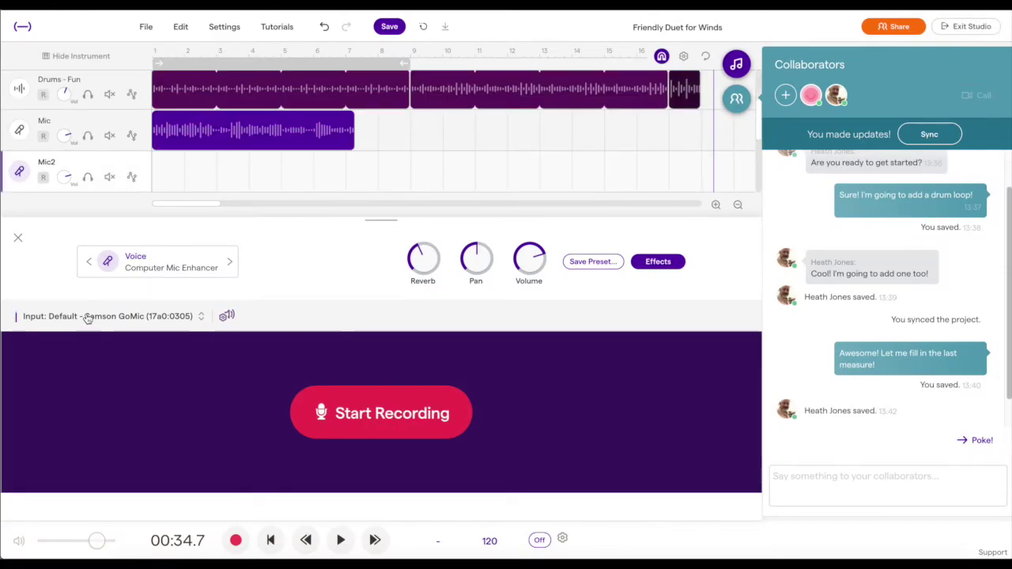
{"action": "left_click", "coordinate": [18, 239]}
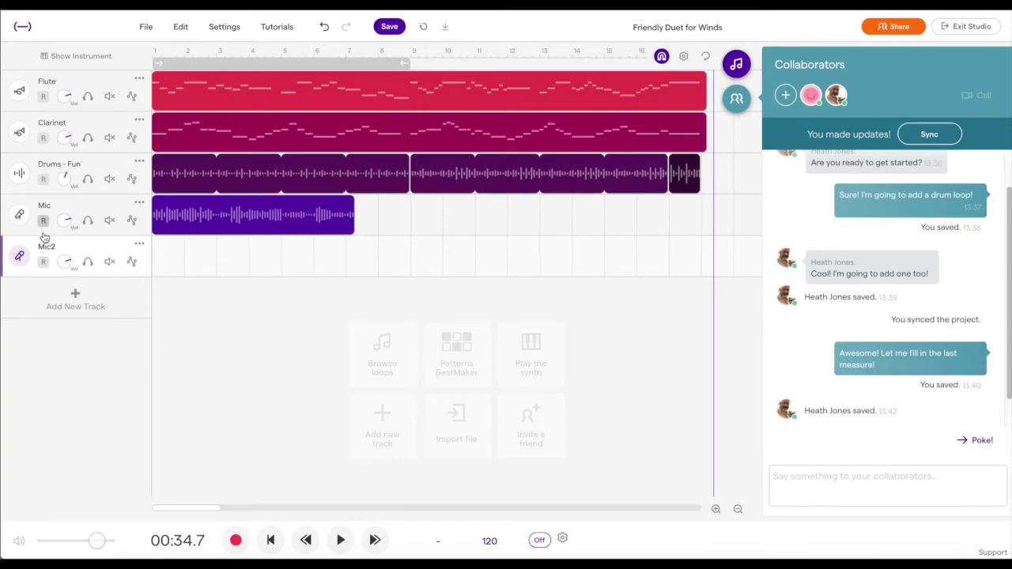
- Arm the Mic2 track for recording with the no-headphones option and mute the Mic track
{"action": "left_click", "coordinate": [43, 263]}
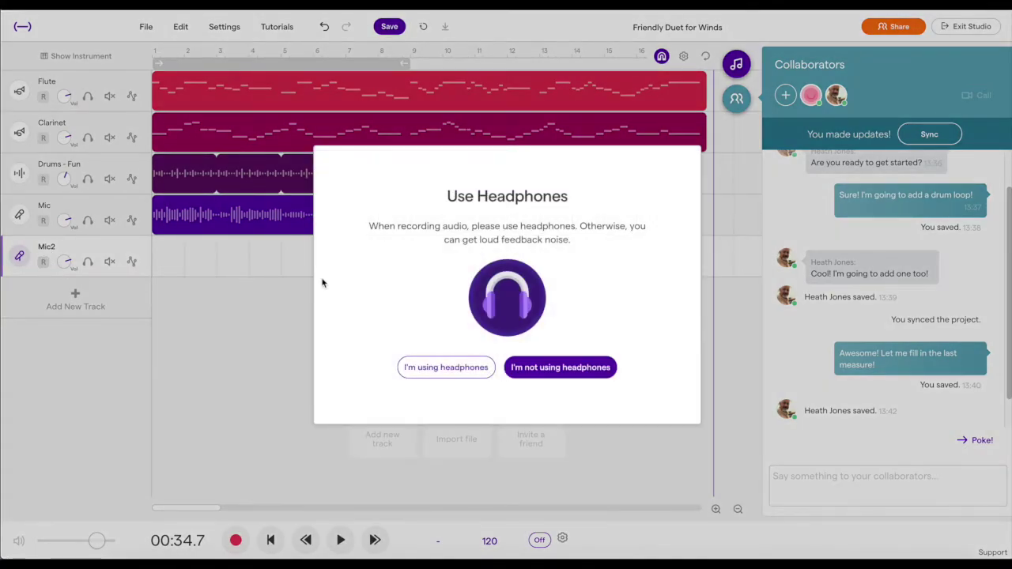
{"action": "left_click", "coordinate": [527, 372]}
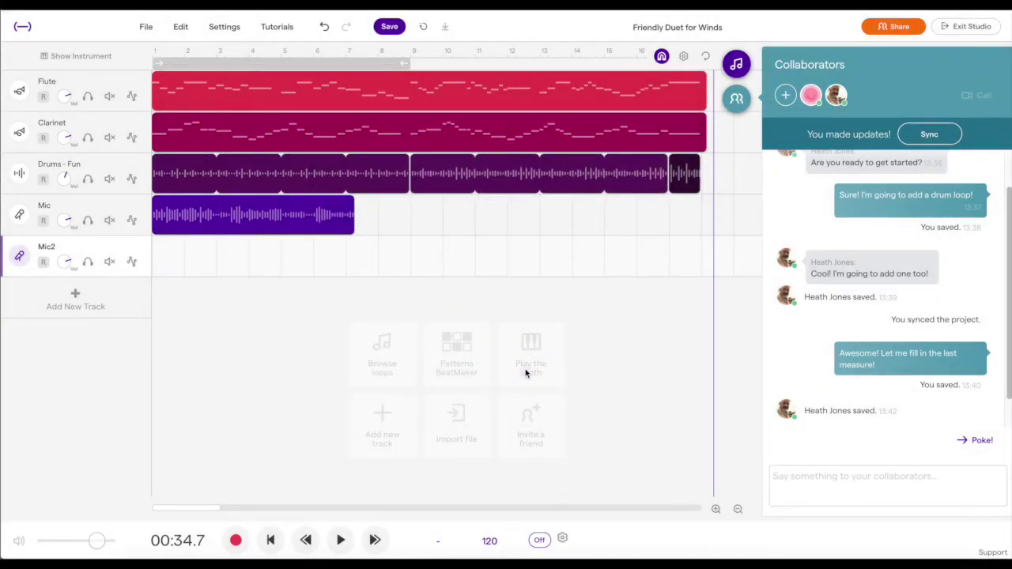
{"action": "left_click", "coordinate": [543, 305]}
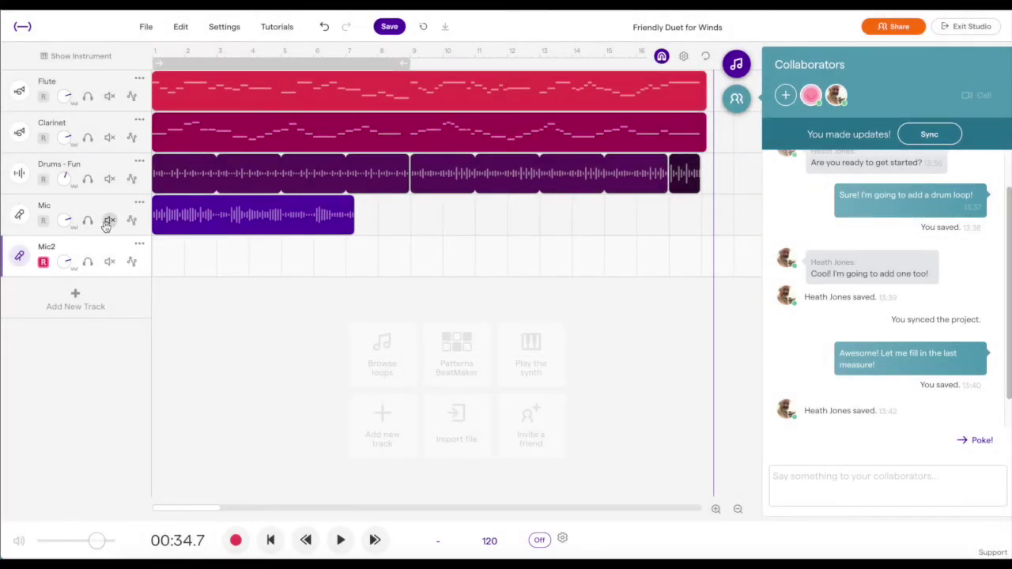
{"action": "left_click", "coordinate": [109, 222]}
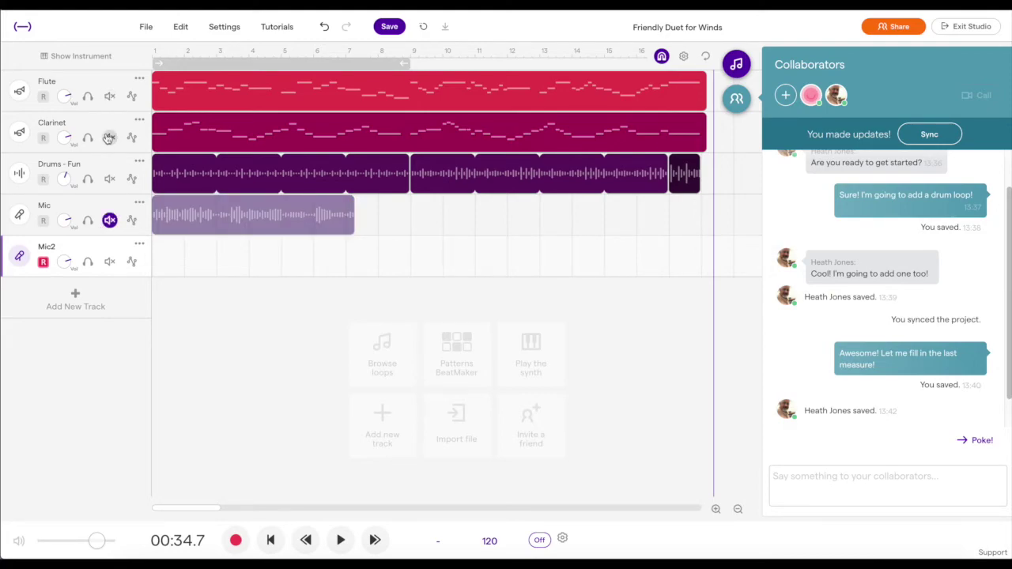
- Record about 12 seconds of voice on the Mic2 track from the start of the song, saving the project before and after
{"action": "key", "text": "Return"}
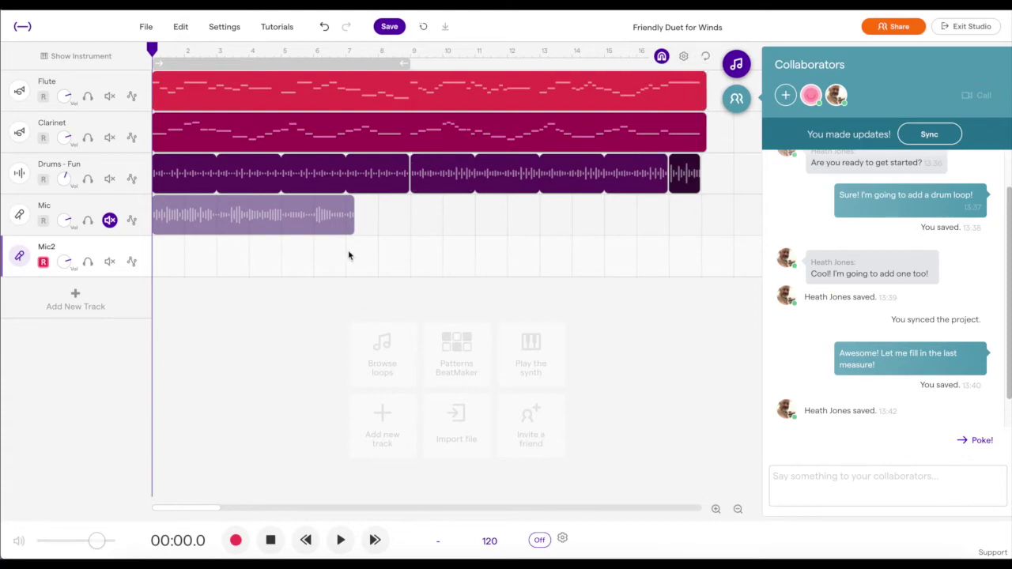
{"action": "left_click", "coordinate": [390, 27]}
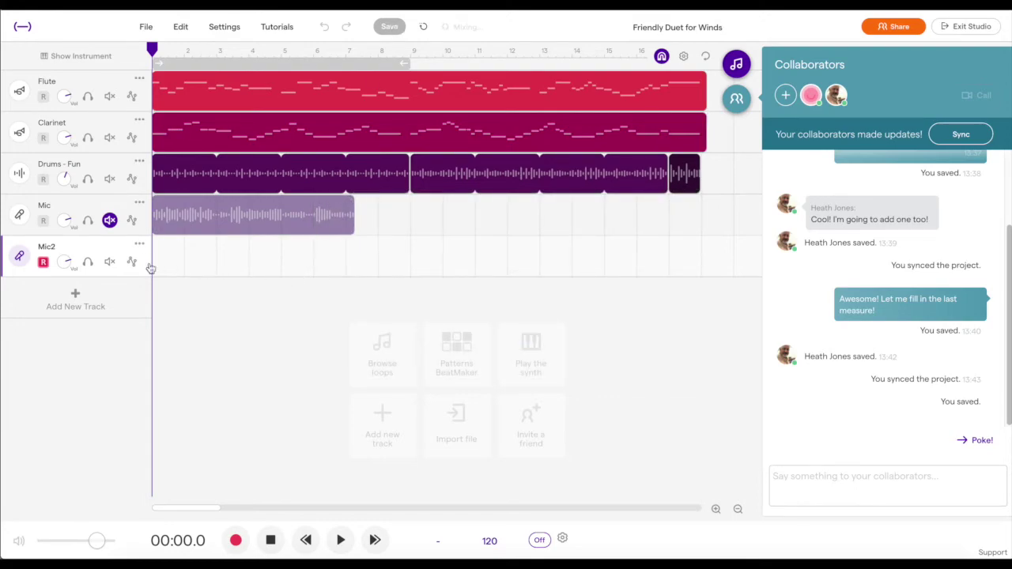
{"action": "left_click", "coordinate": [240, 542]}
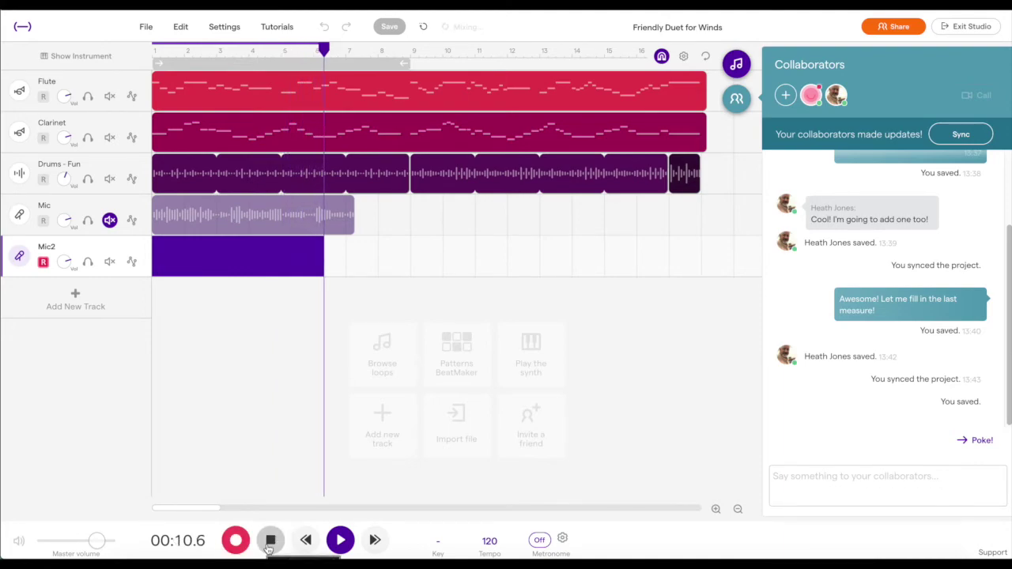
{"action": "left_click", "coordinate": [270, 541]}
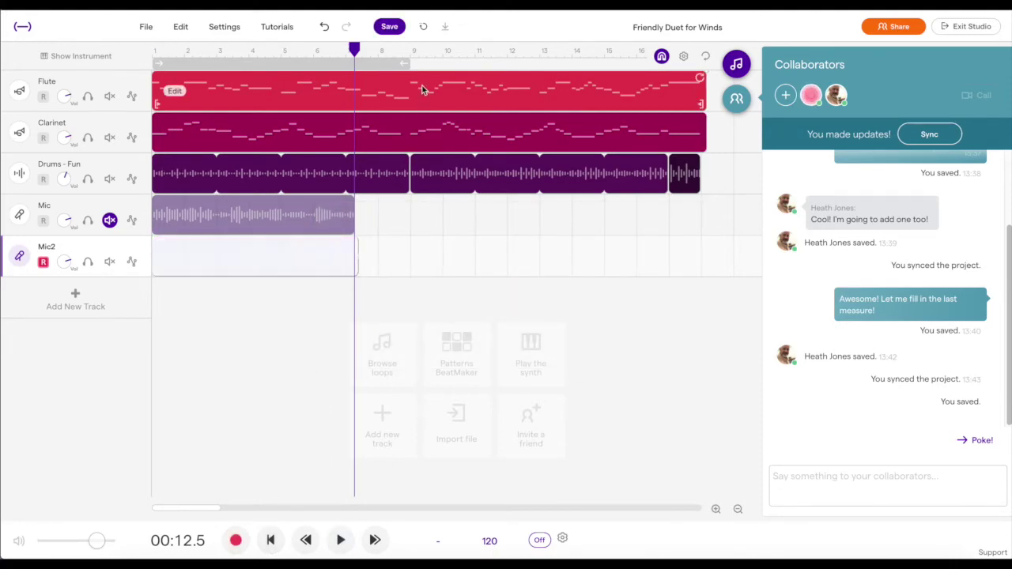
{"action": "left_click", "coordinate": [390, 30]}
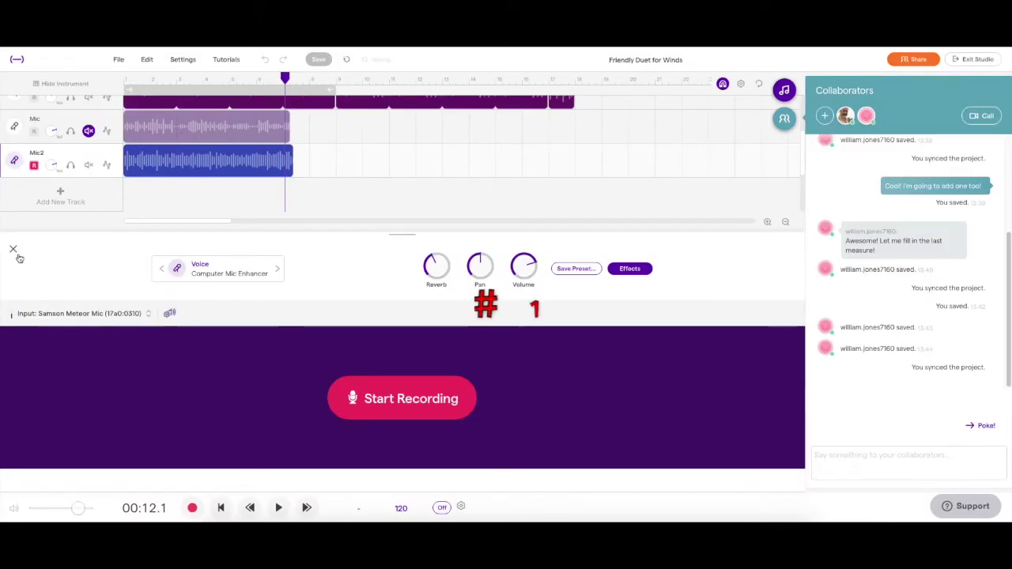
- In the first student's account, close the Mic2 instrument settings so all tracks of the synced project can be reviewed
{"action": "left_click", "coordinate": [11, 252]}
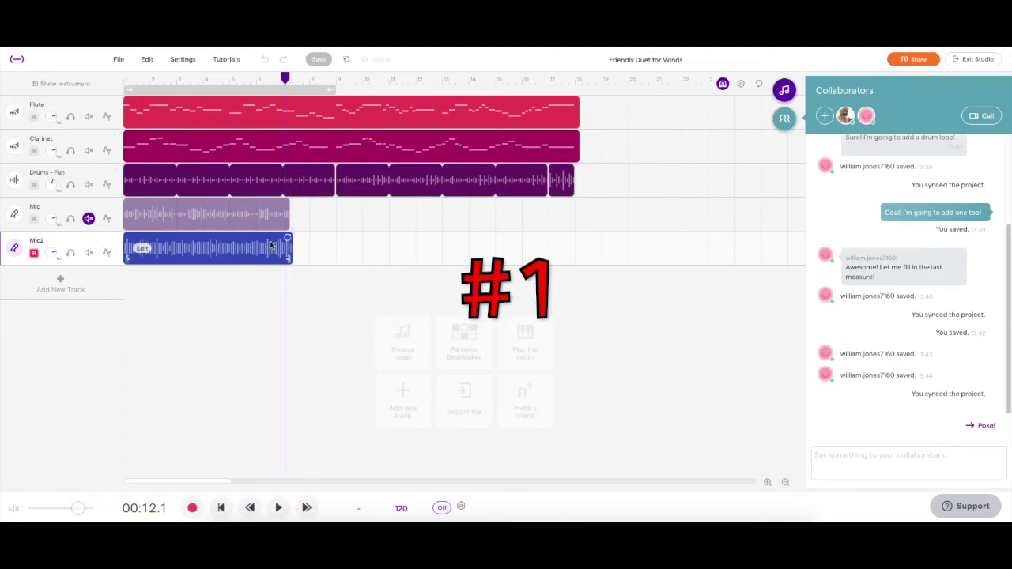